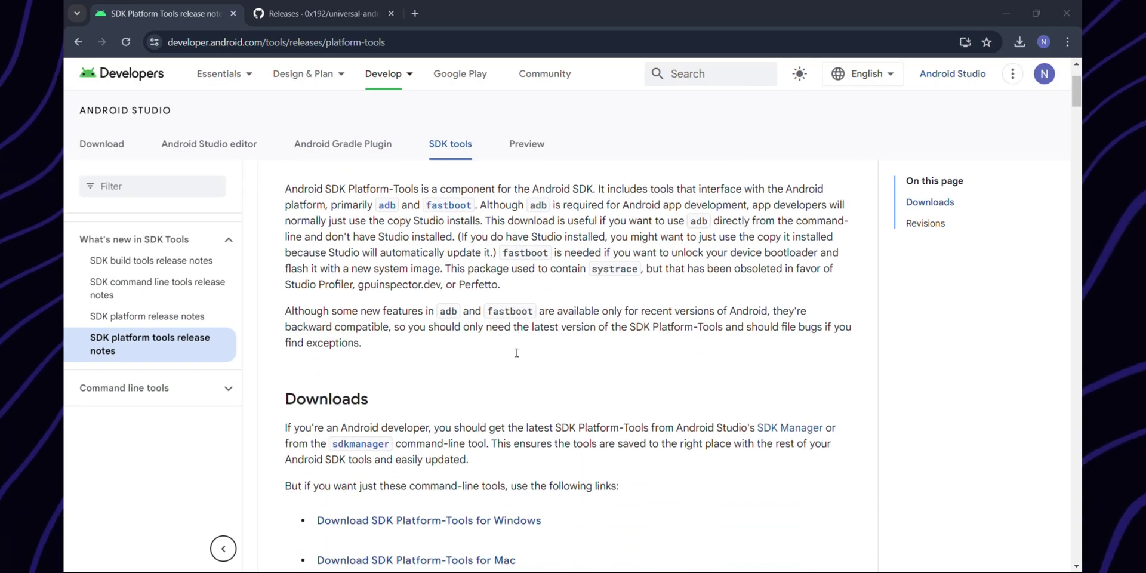
Step: Accept the licence and download SDK Platform-Tools for Windows, then return to the GitHub releases tab
scroll(517, 353, down, 1)
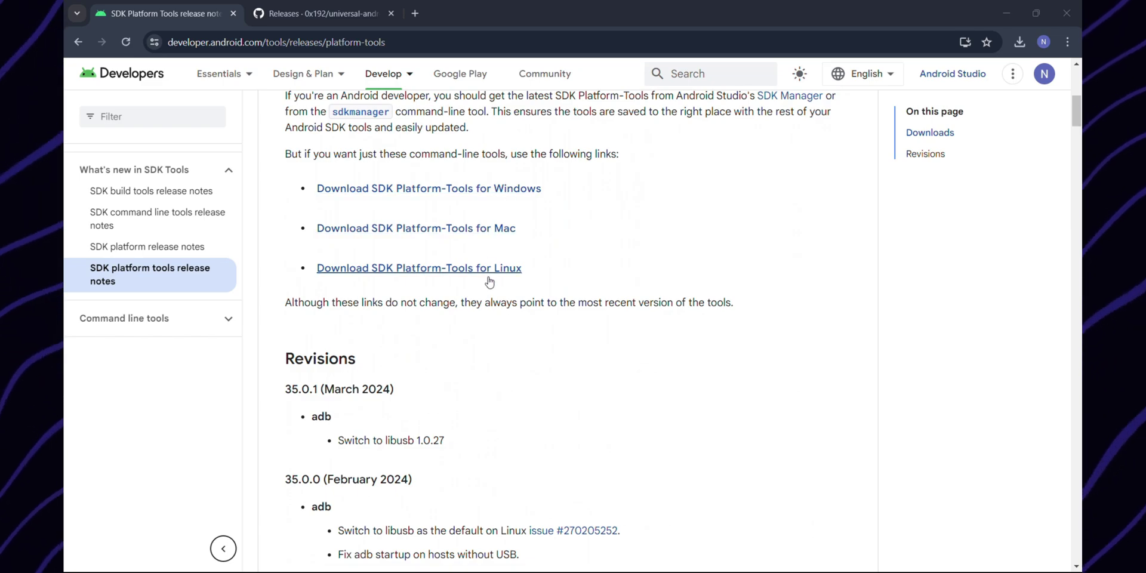
click(490, 189)
scroll(465, 299, down, 20)
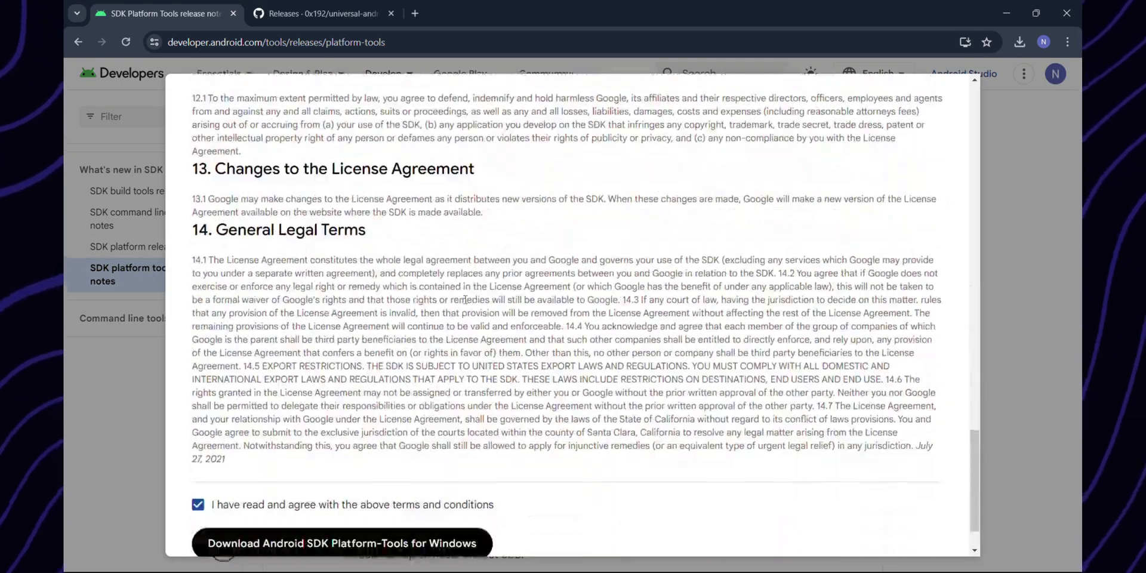
click(261, 442)
click(261, 442)
click(289, 477)
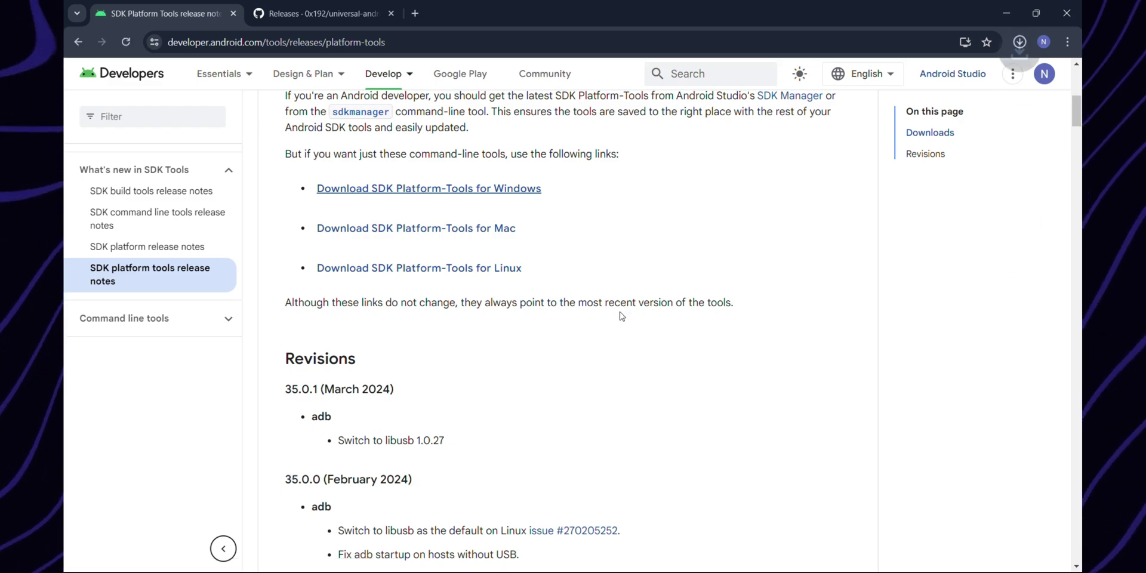
key(ctrl+Tab)
Step: Expand a release's Assets list on the debloater releases page and scroll to Get OEM drivers
scroll(557, 336, down, 15)
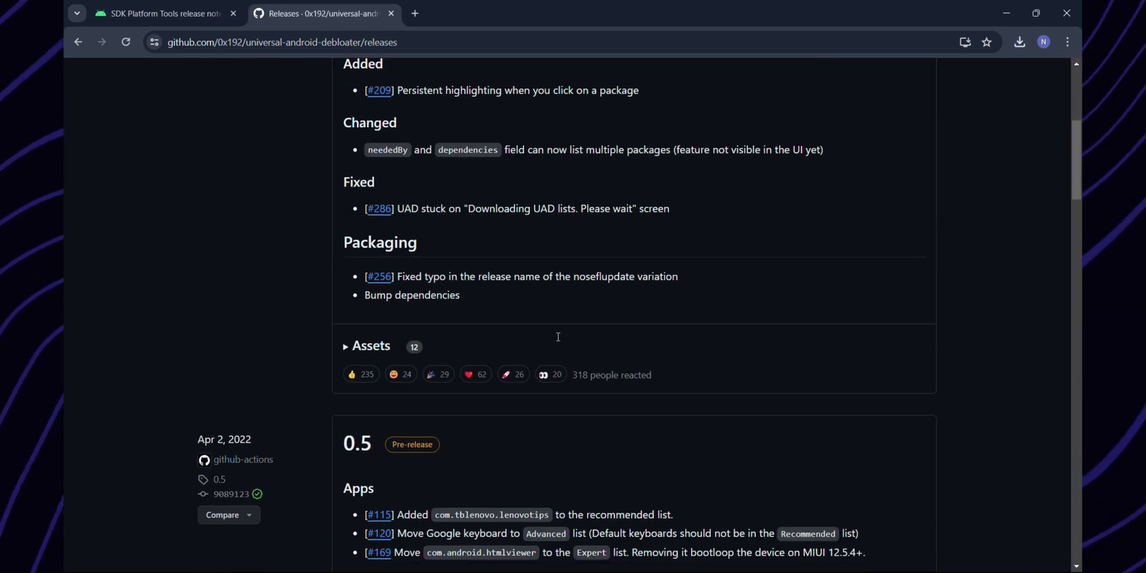
scroll(553, 337, down, 8)
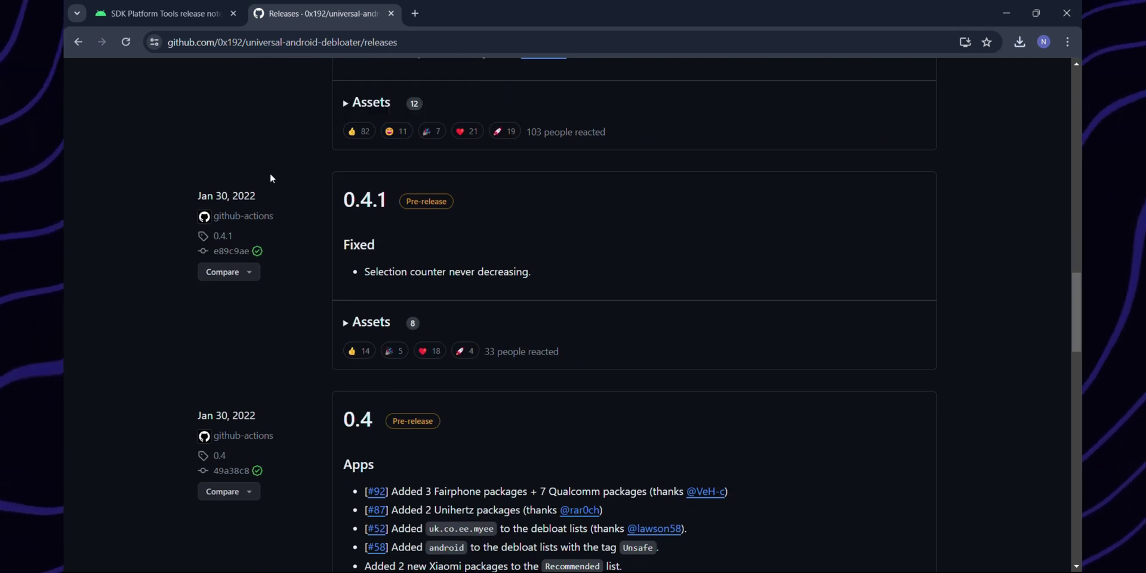
click(351, 105)
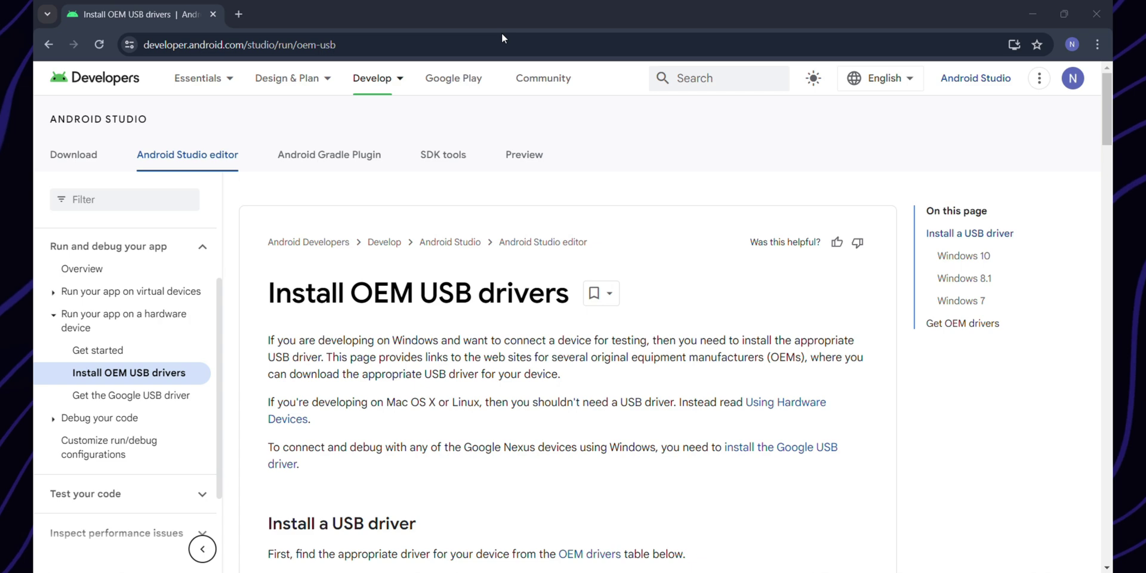
scroll(393, 228, down, 20)
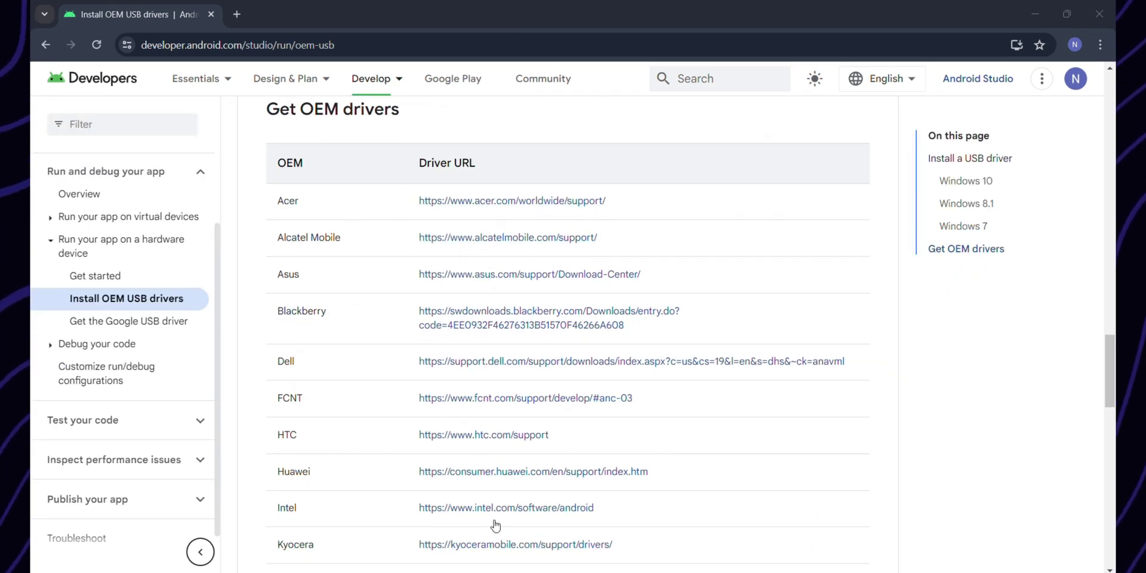
scroll(495, 526, down, 5)
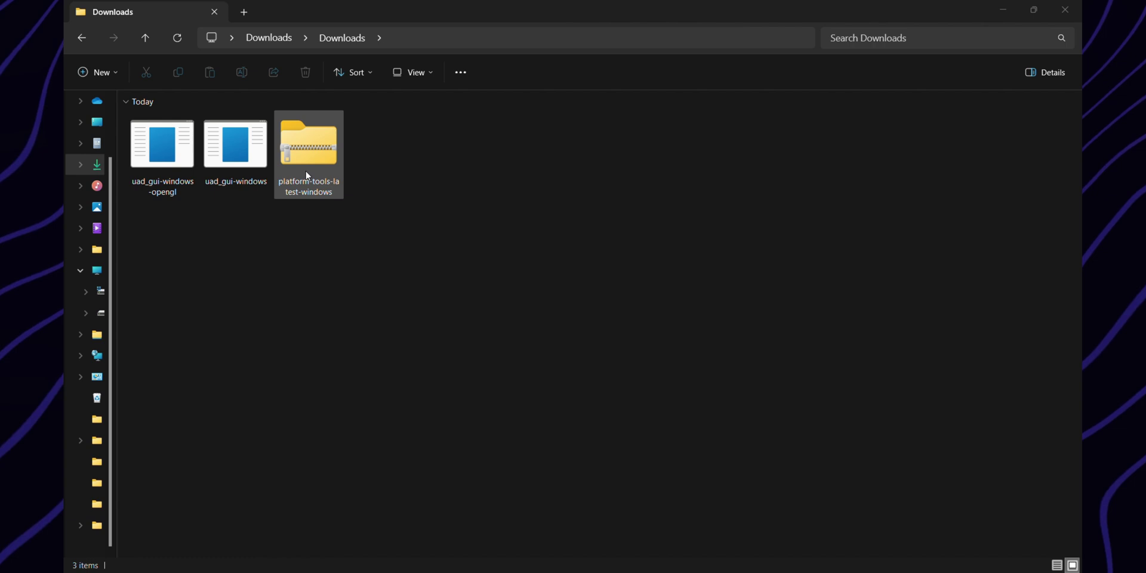
Step: Extract the platform-tools zip in Downloads and delete the zip
click(303, 156)
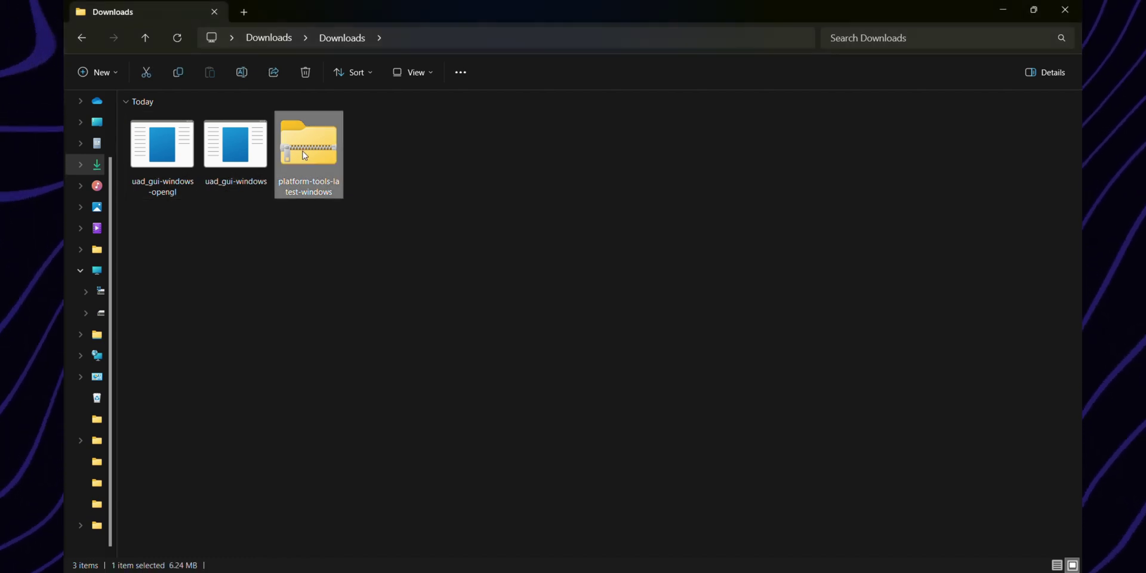
click(480, 72)
click(680, 427)
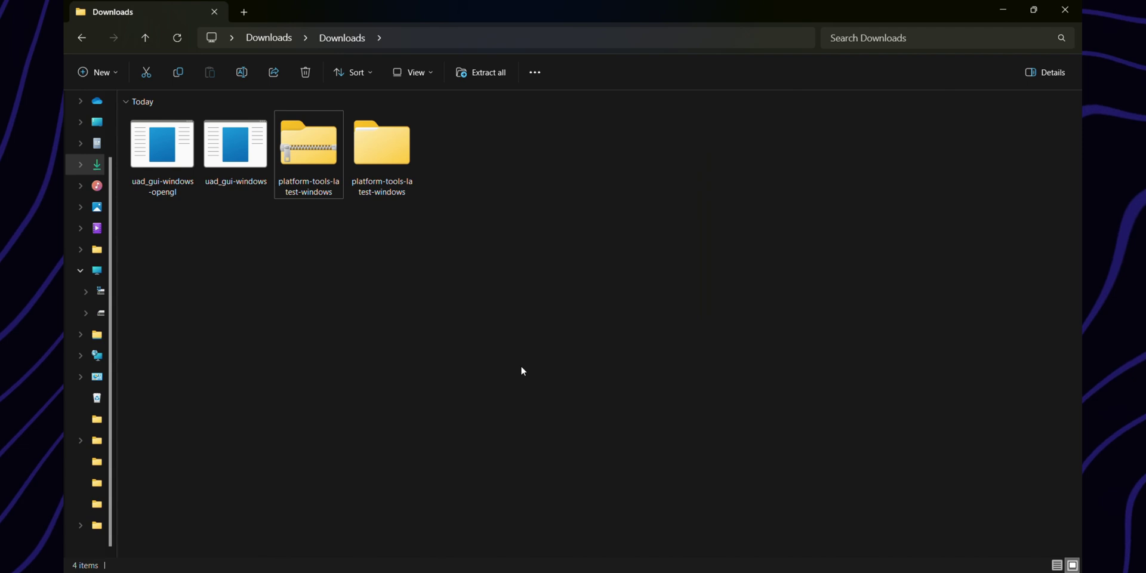
key(Delete)
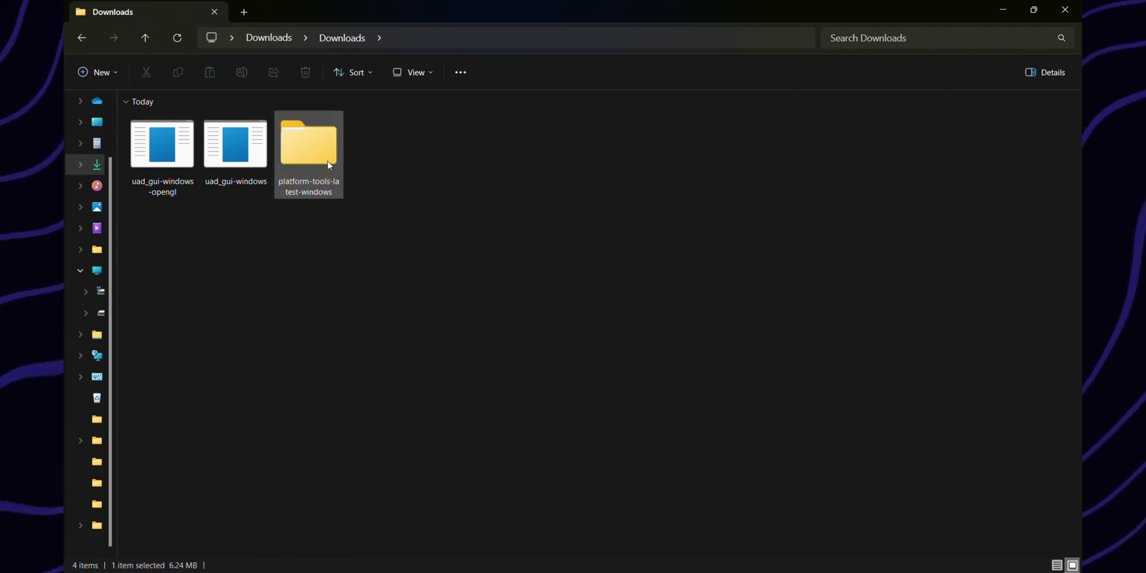
Step: Copy the extracted platform-tools folder onto Local Disk (C:)
right_click(319, 153)
click(358, 164)
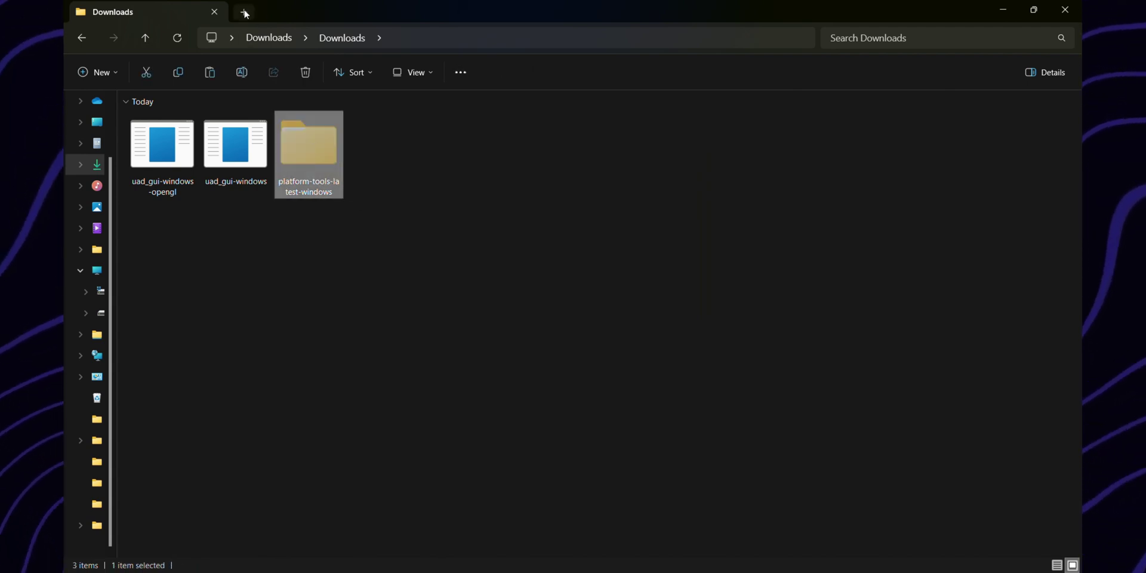
middle_click(100, 291)
right_click(431, 332)
click(447, 349)
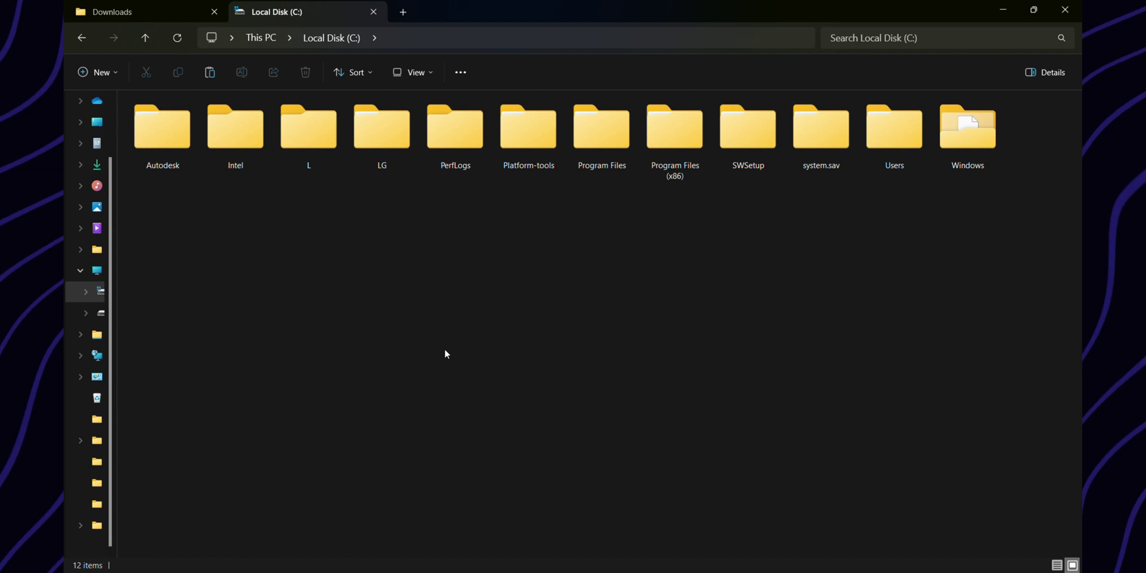
double_click(1054, 158)
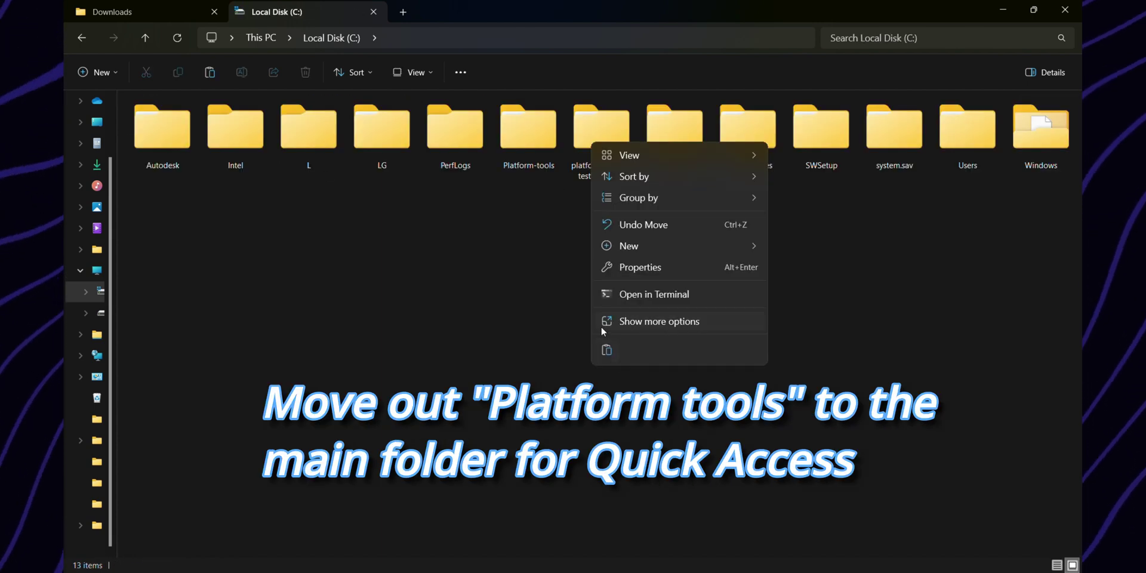
click(606, 351)
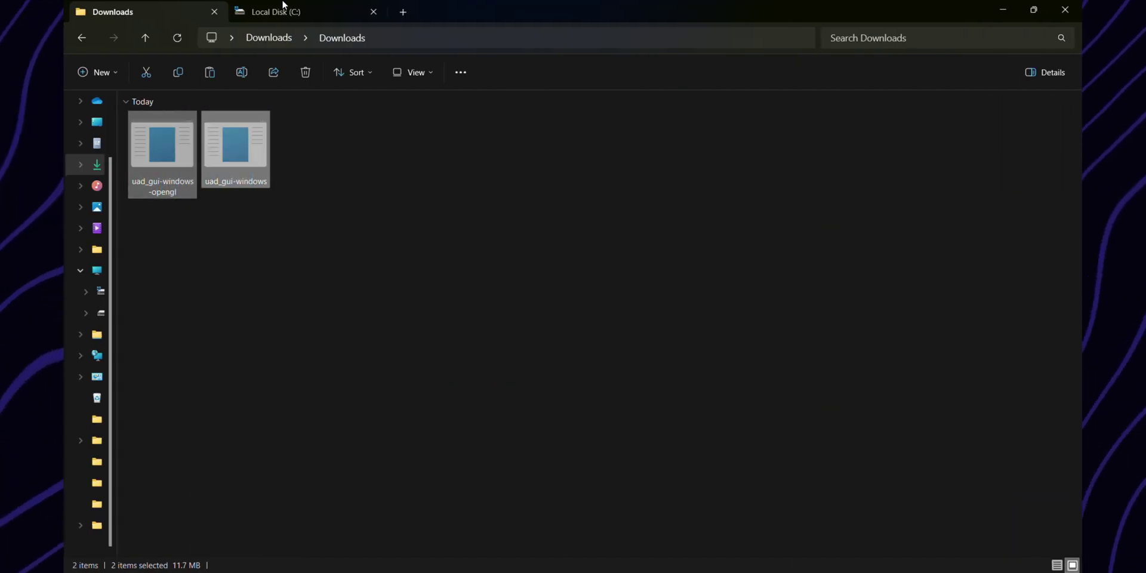
Step: Paste both uad_gui executables into C:\Platform-tools
click(283, 11)
double_click(524, 139)
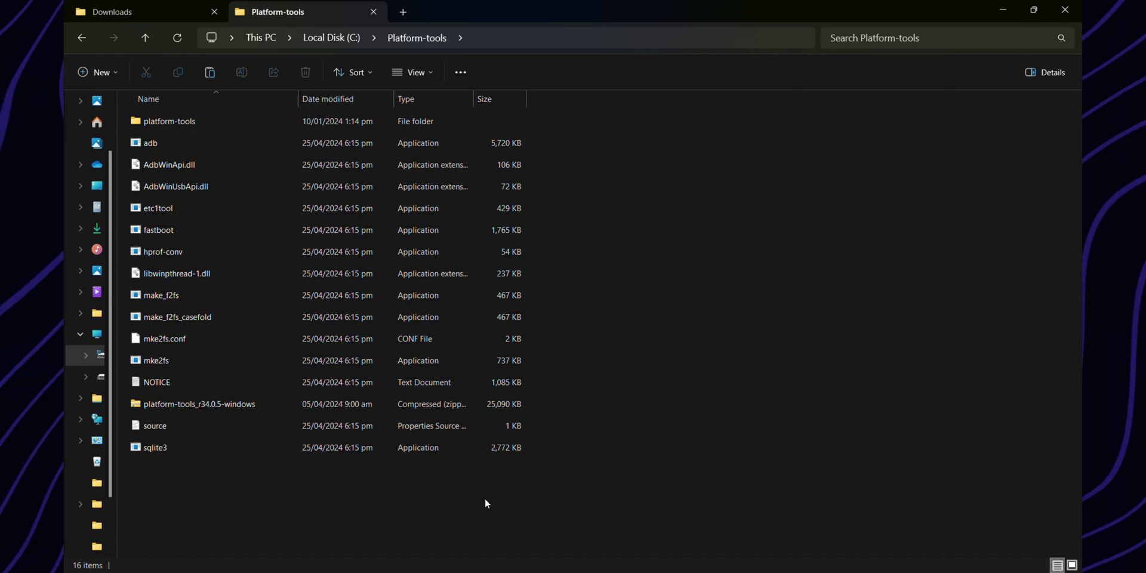
key(ctrl+v)
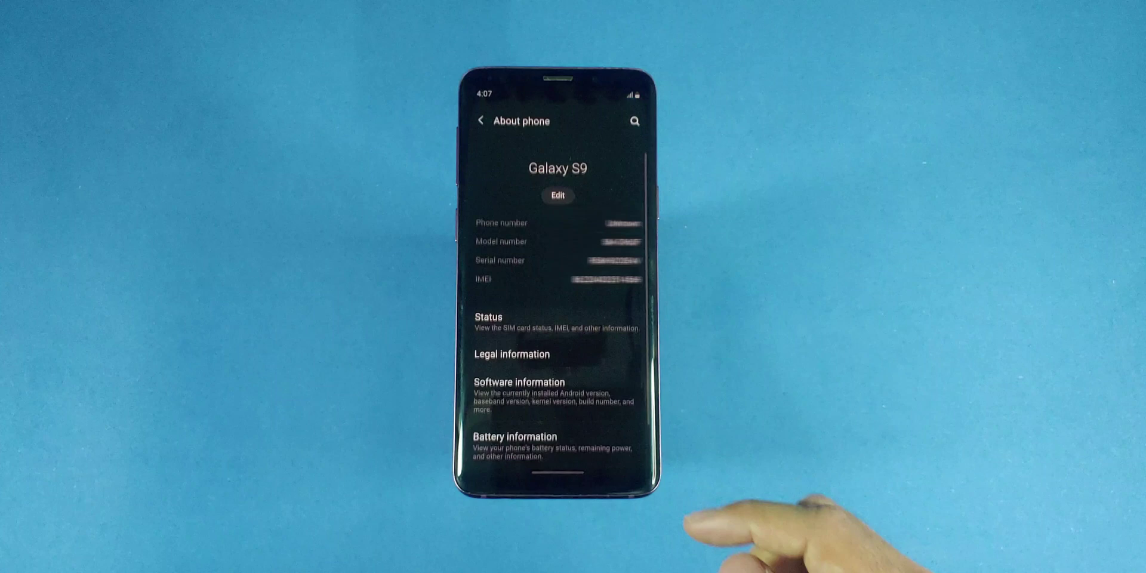
Step: Unlock Developer options by tapping Build number repeatedly and confirming with the unlock pattern
click(603, 387)
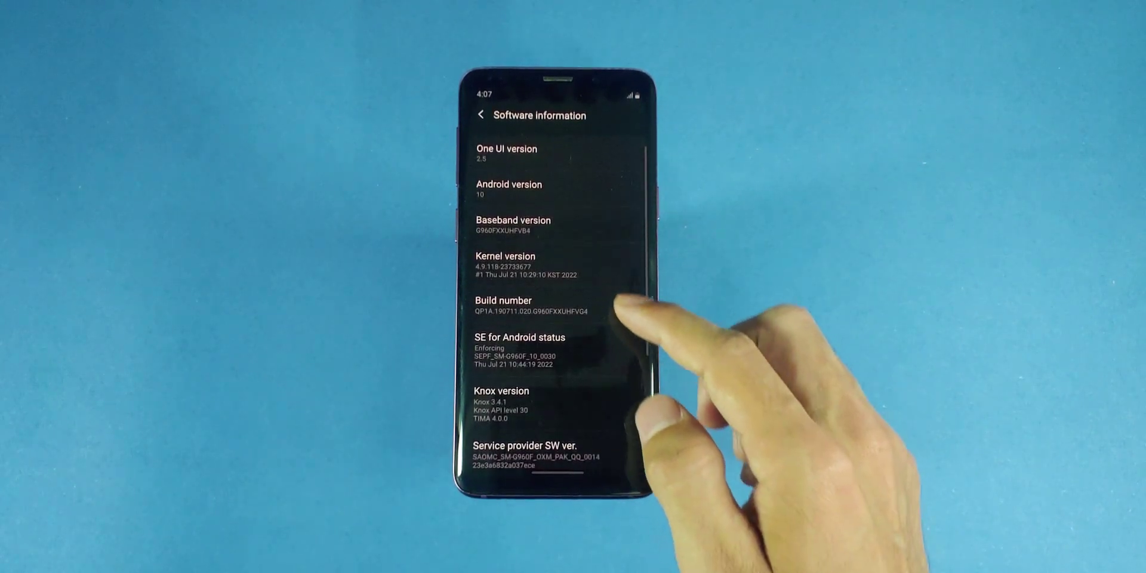
click(573, 303)
click(573, 303)
click(573, 303)
click(574, 304)
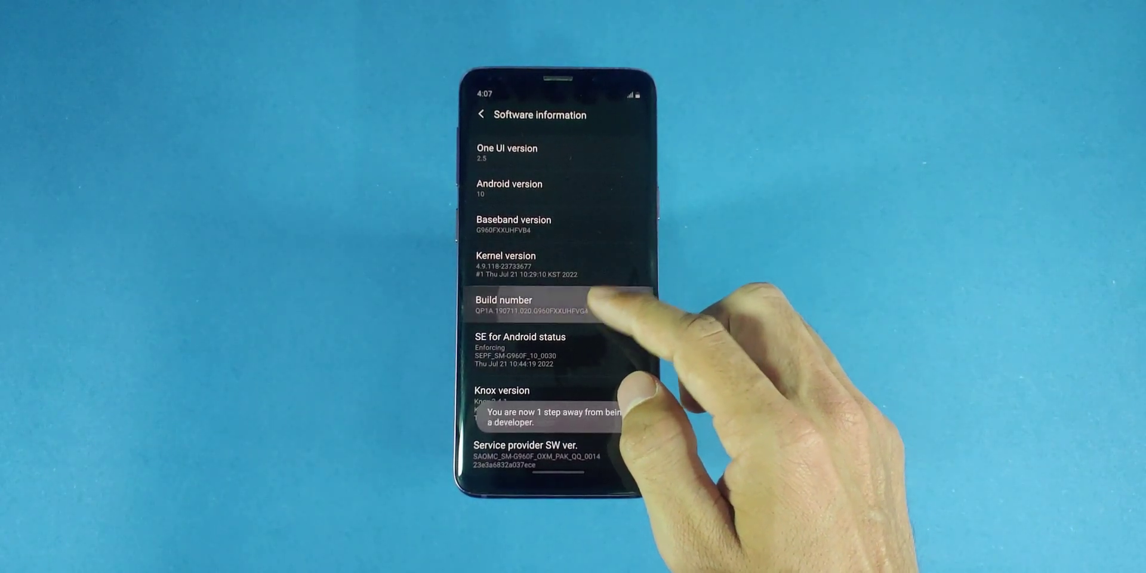
click(573, 303)
drag(512, 360, 557, 315)
drag(557, 360, 603, 315)
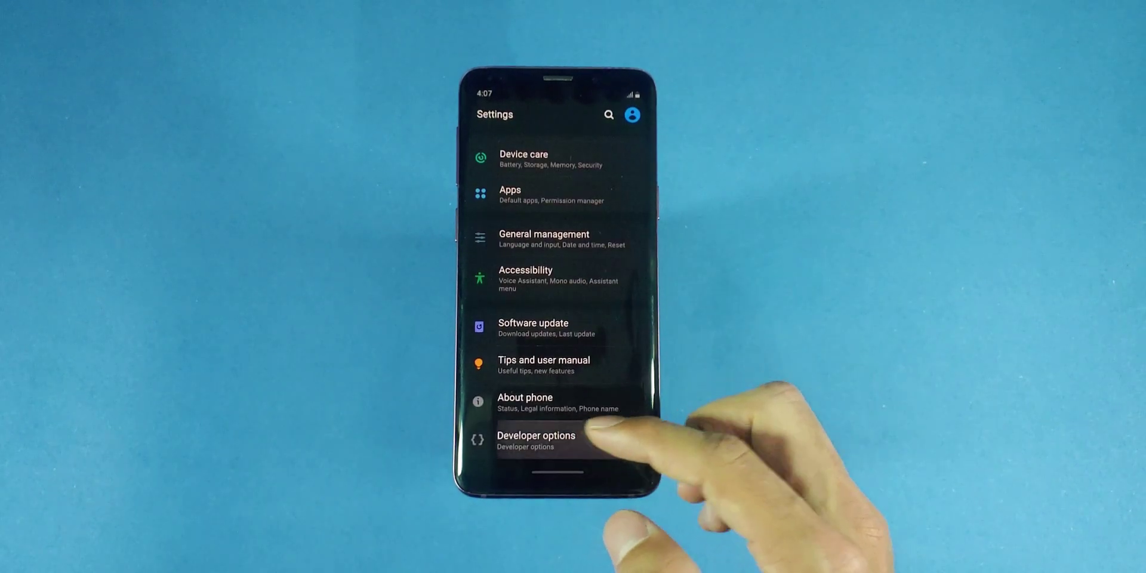
Step: Turn on USB debugging in Developer options and allow it
click(597, 440)
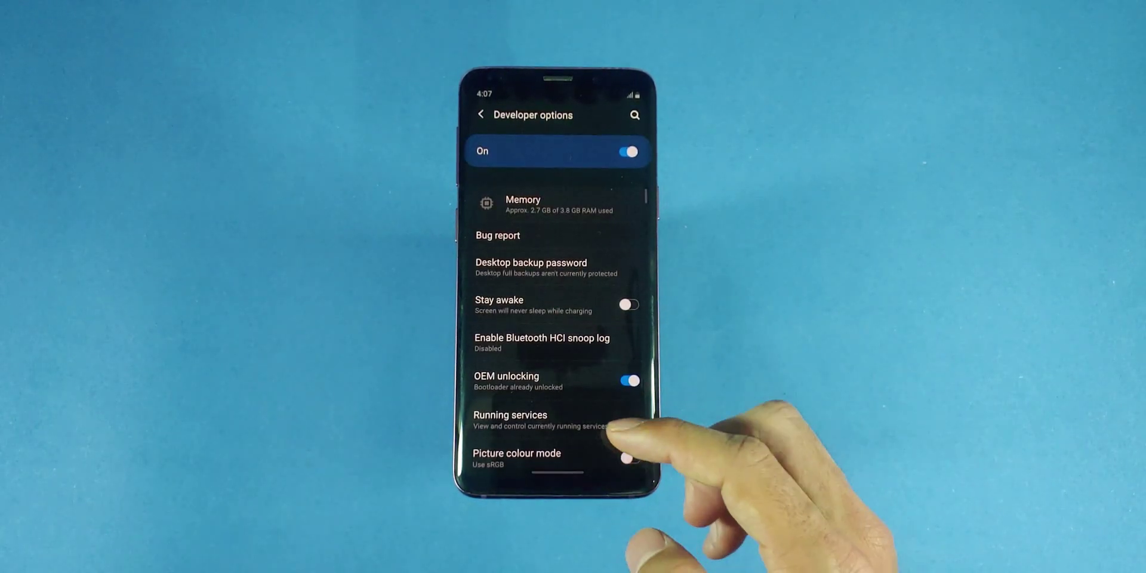
scroll(609, 382, down, 1)
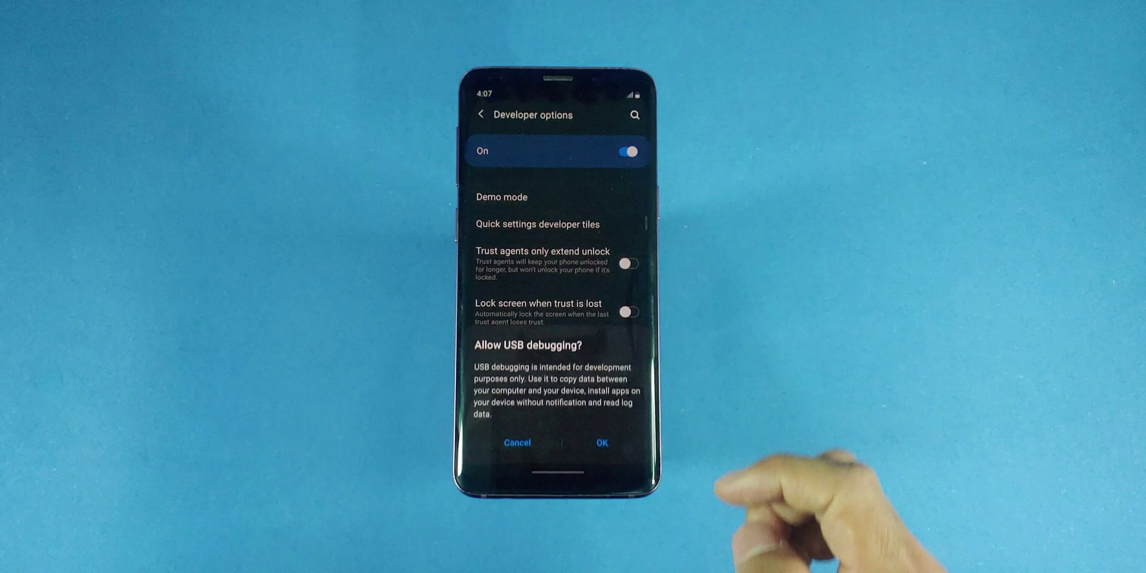
click(604, 439)
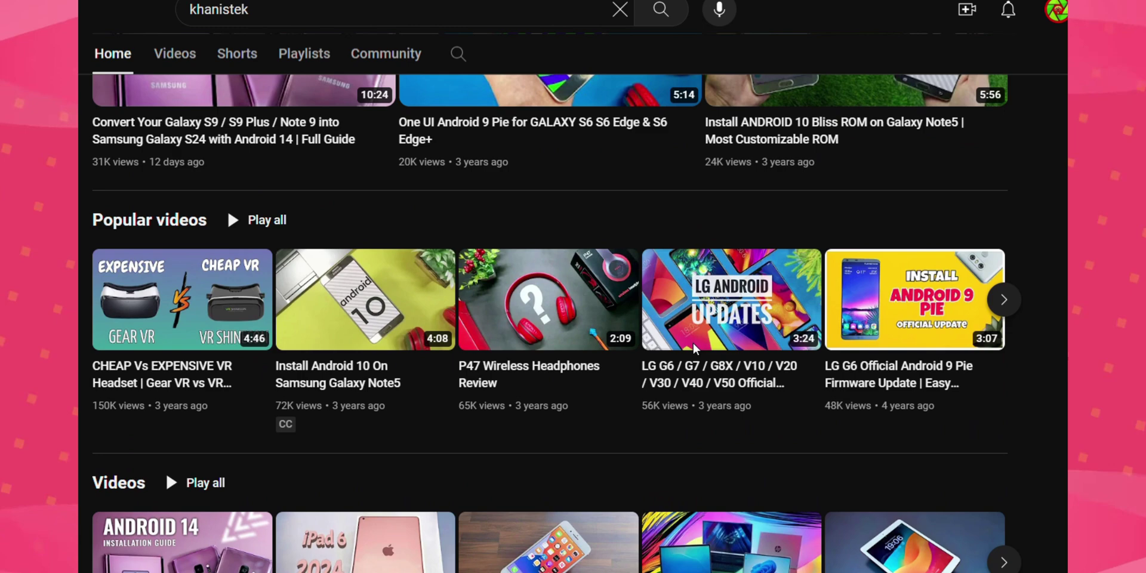
Step: Subscribe to the quick tech videos channel from the top of its YouTube page
scroll(693, 342, up, 5)
scroll(711, 344, up, 5)
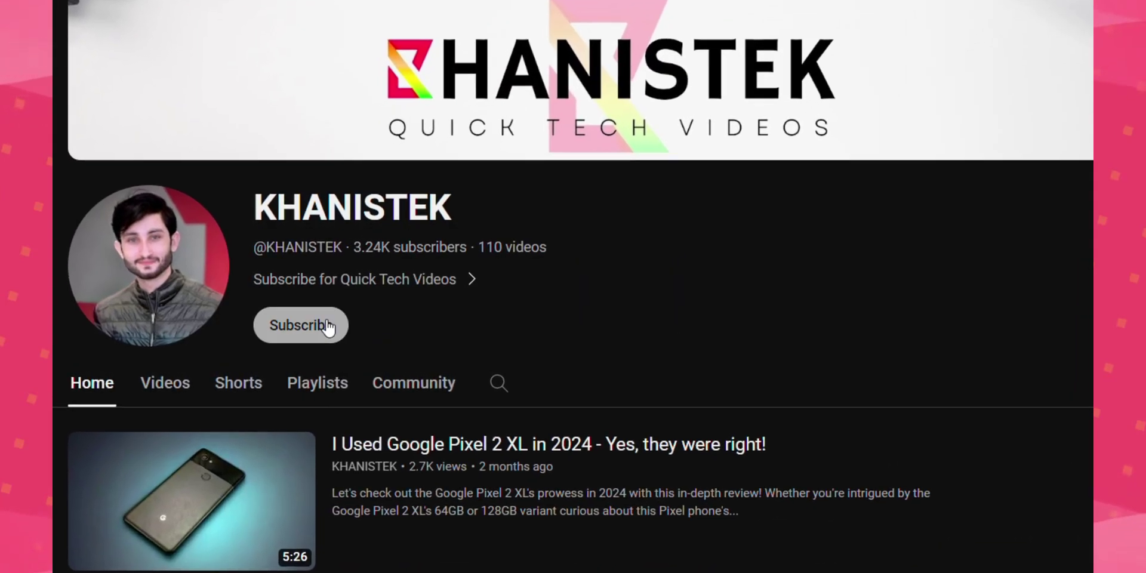
click(317, 325)
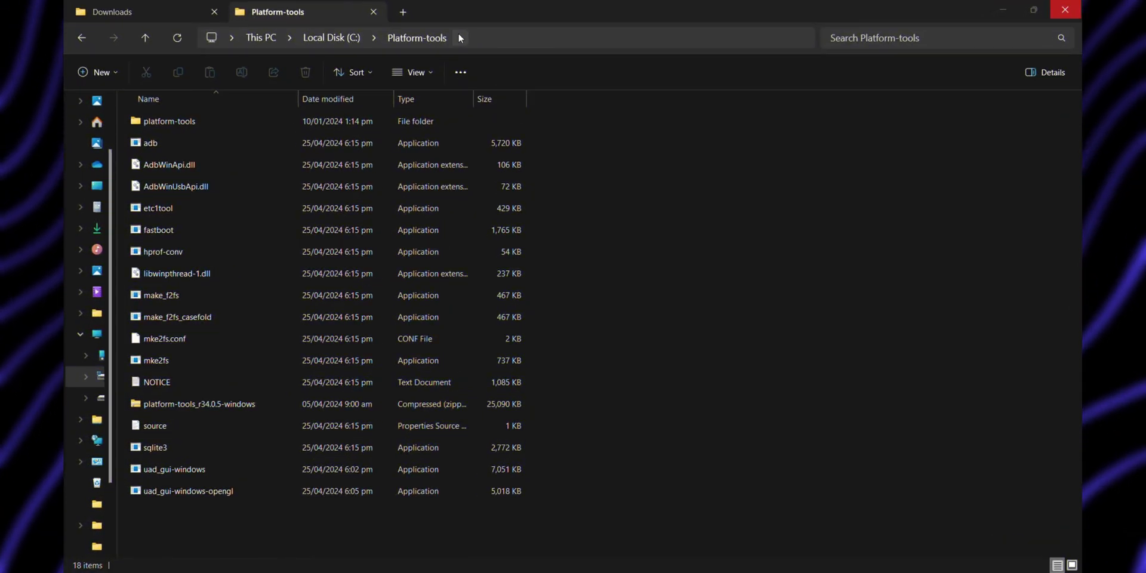
Step: Launch Command Prompt in C:\Platform-tools by entering cmd in the address bar
click(731, 35)
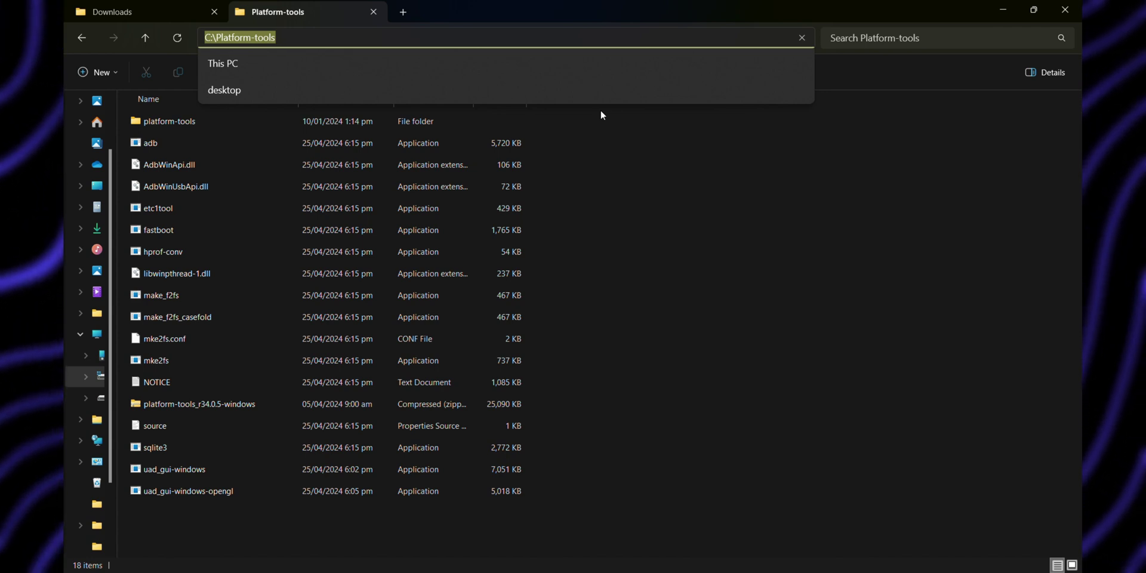
text(cmd)
key(Return)
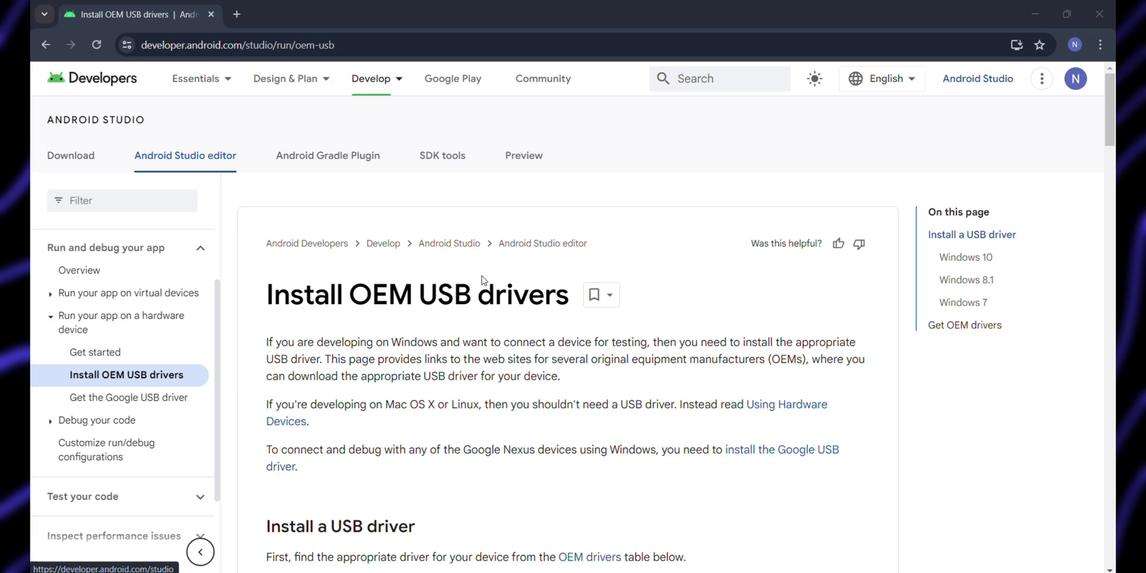
Step: Scroll down the Install OEM USB drivers page to the OEM drivers table
scroll(482, 276, down, 15)
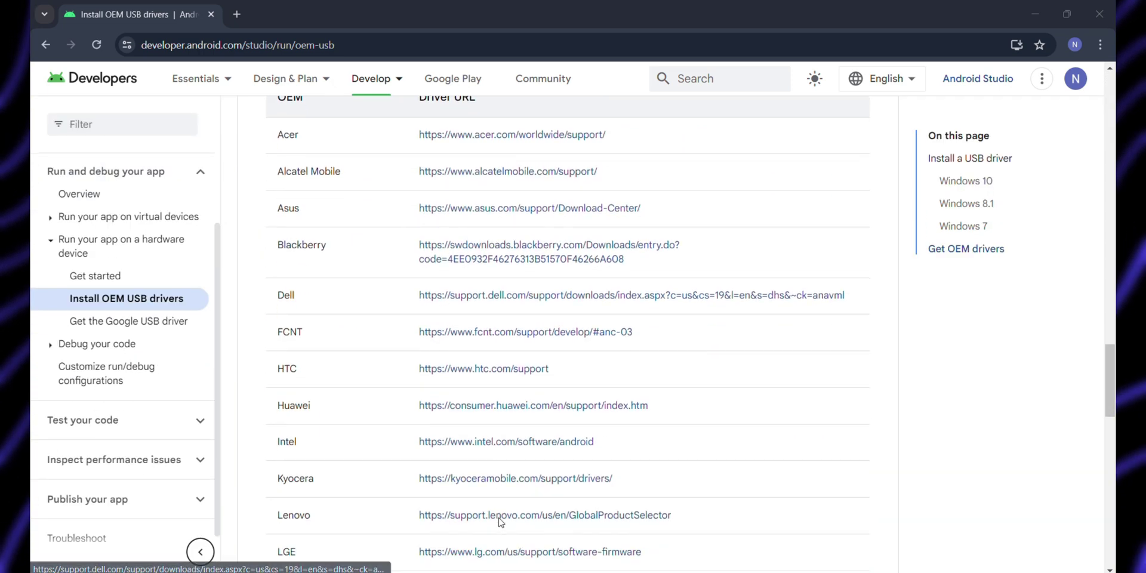
scroll(500, 522, down, 3)
scroll(500, 558, down, 3)
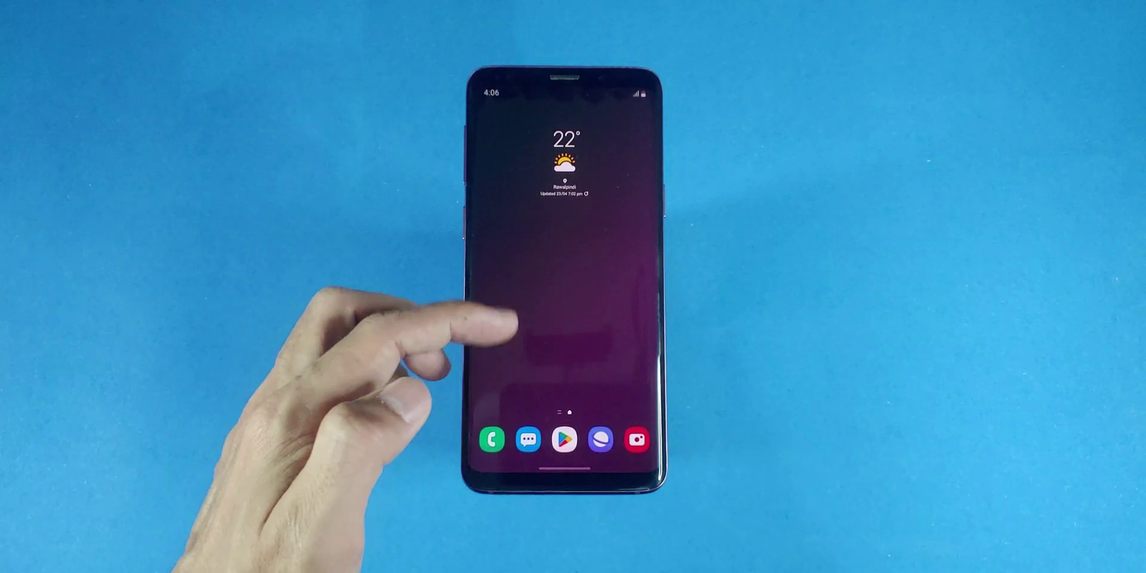
drag(514, 326, 514, 179)
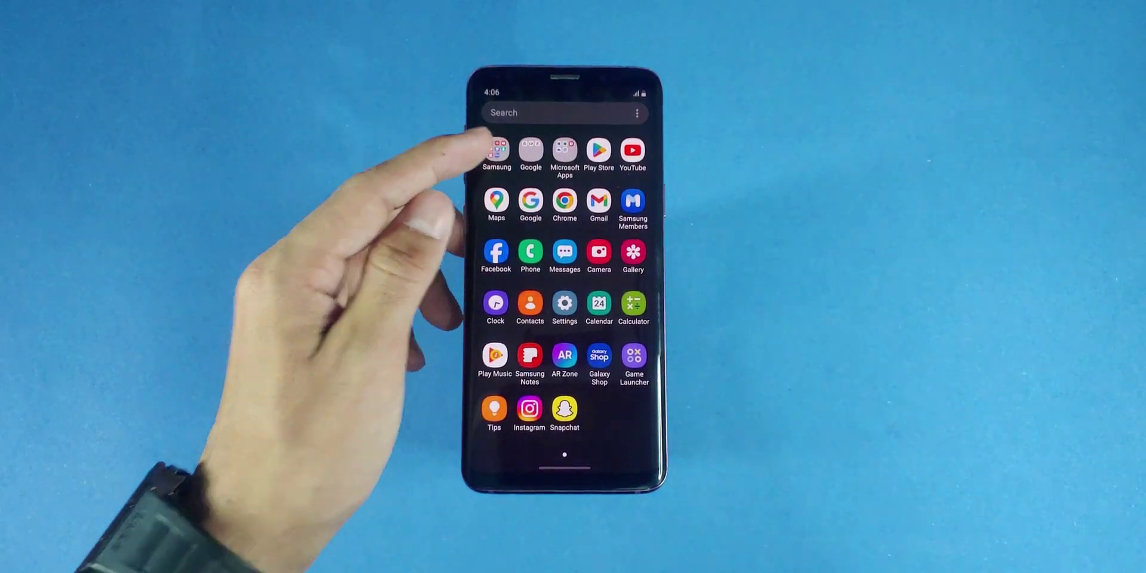
click(497, 150)
click(490, 155)
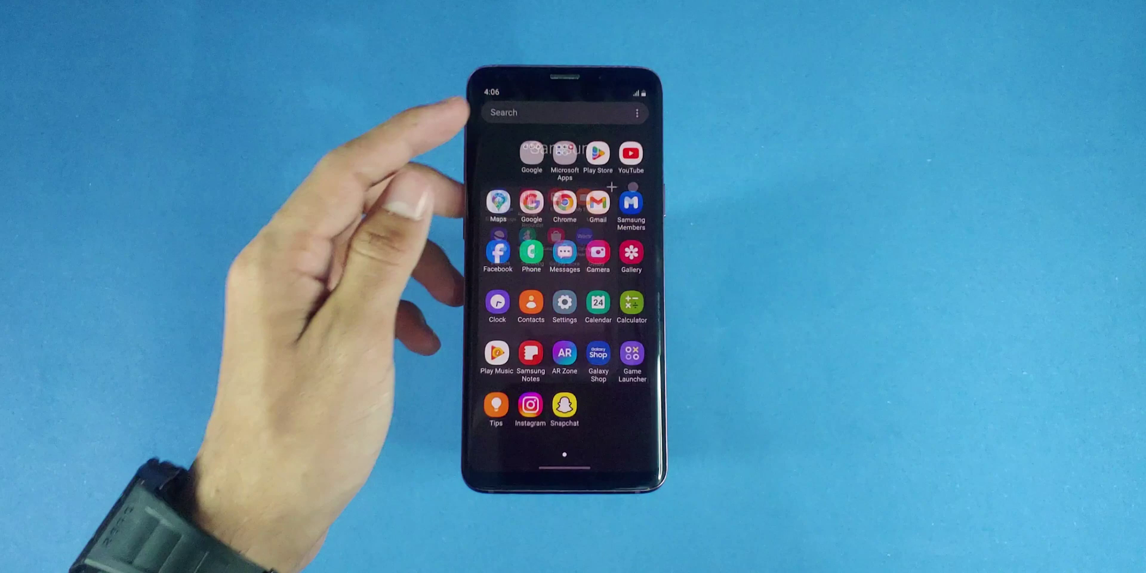
click(531, 152)
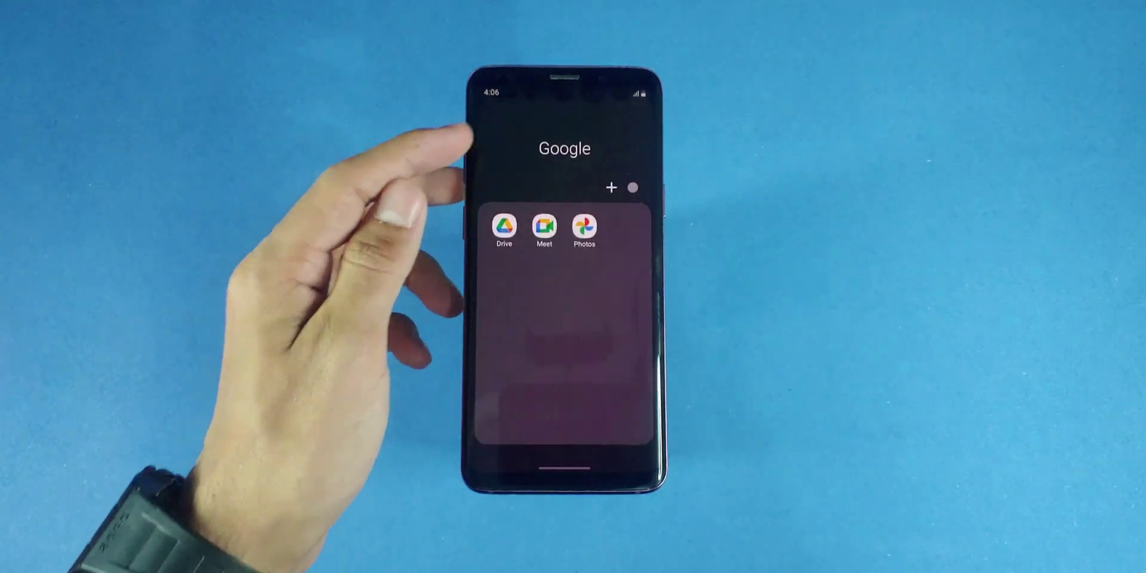
click(474, 117)
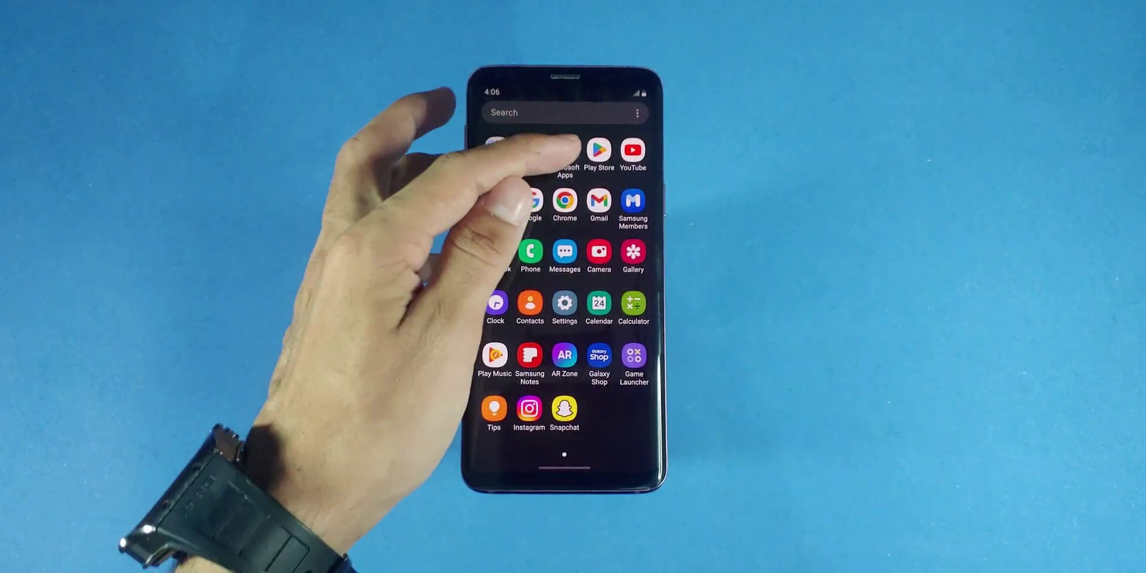
click(565, 149)
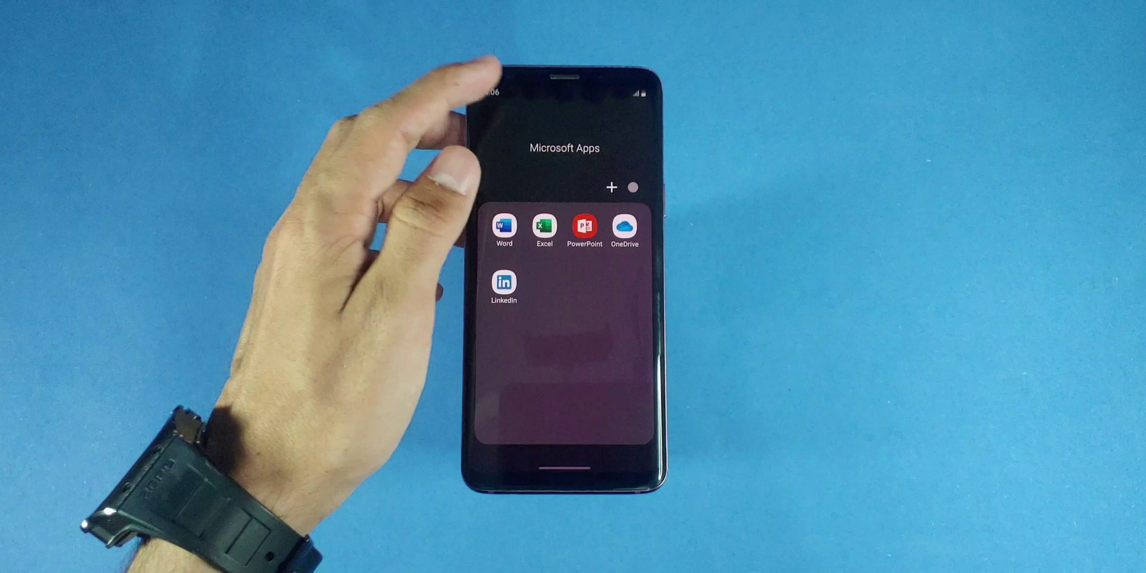
click(475, 104)
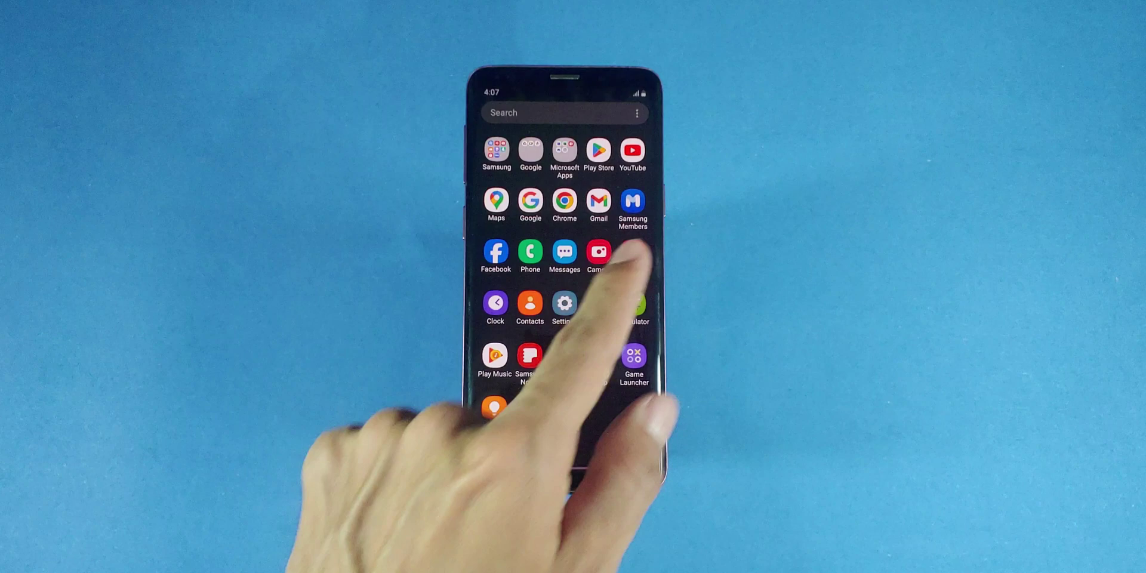
drag(545, 478, 537, 375)
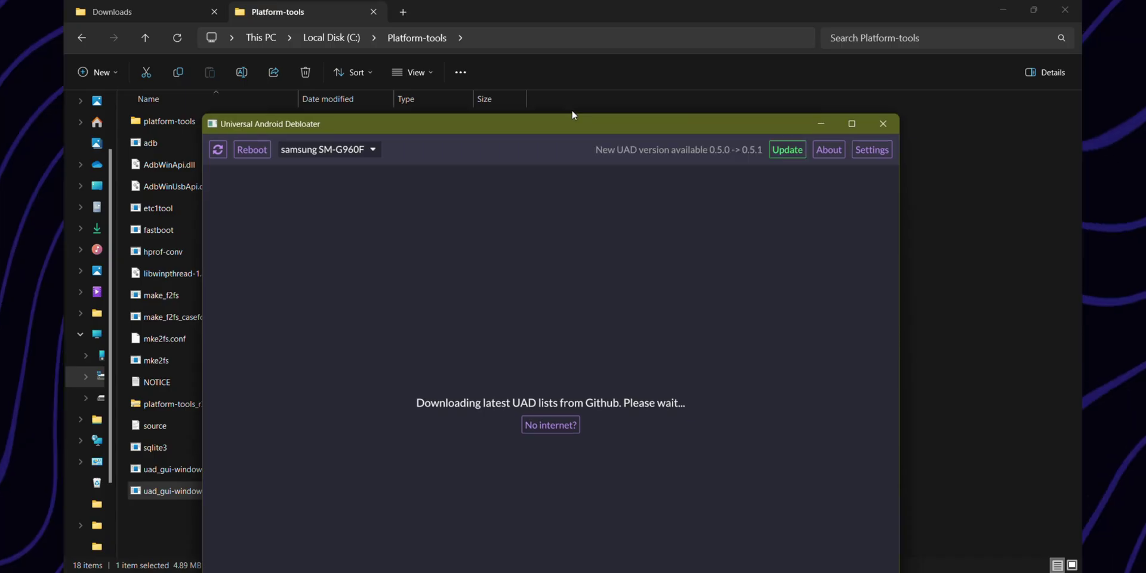
drag(572, 111, 585, 23)
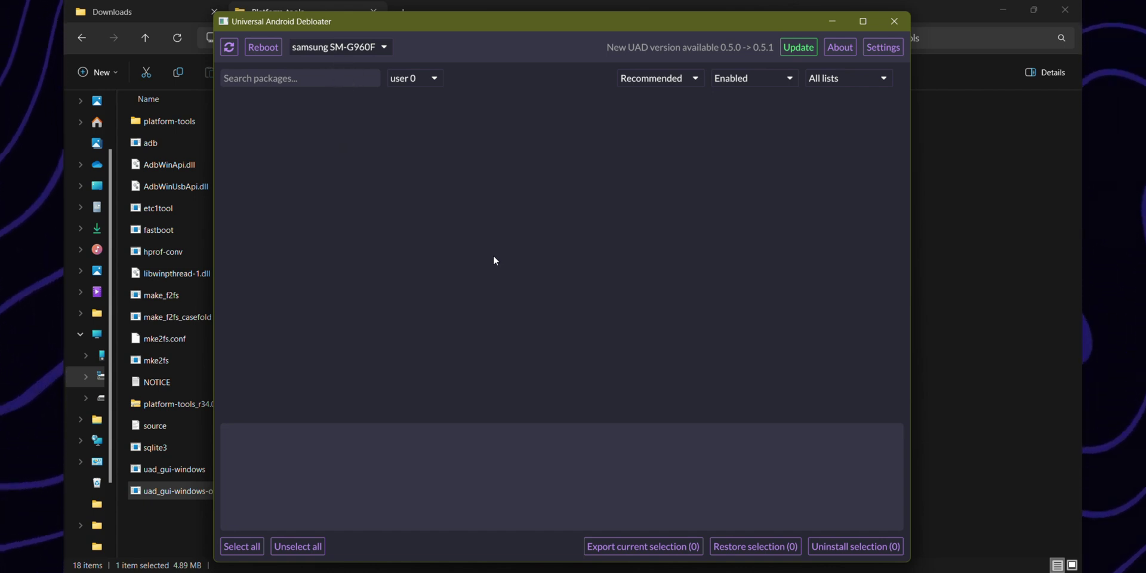
Step: Switch the package filter from Recommended to All, keep All lists, and browse the packages
click(654, 79)
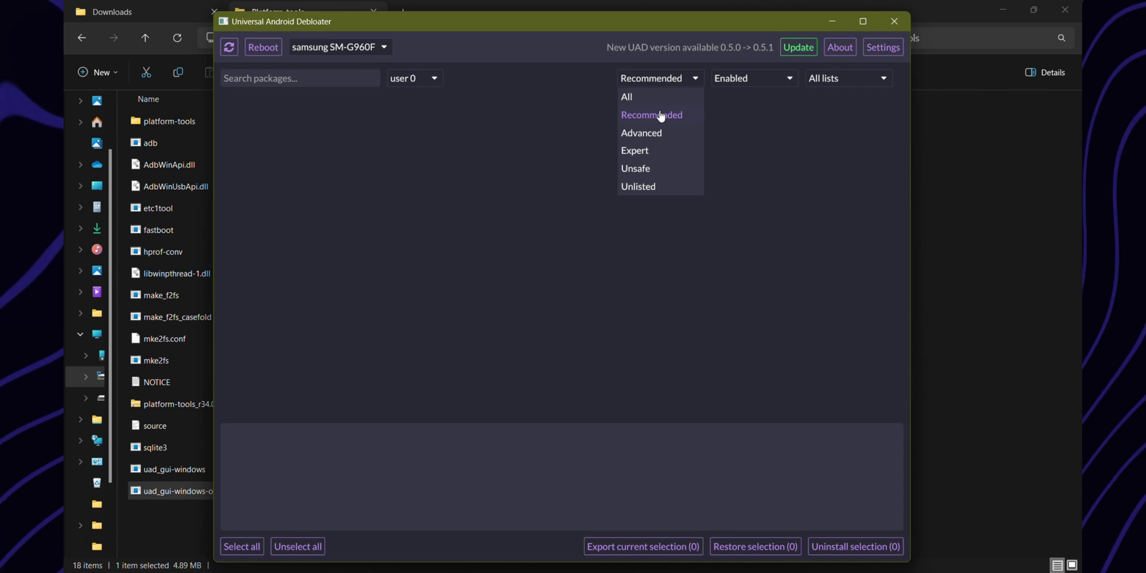
click(658, 102)
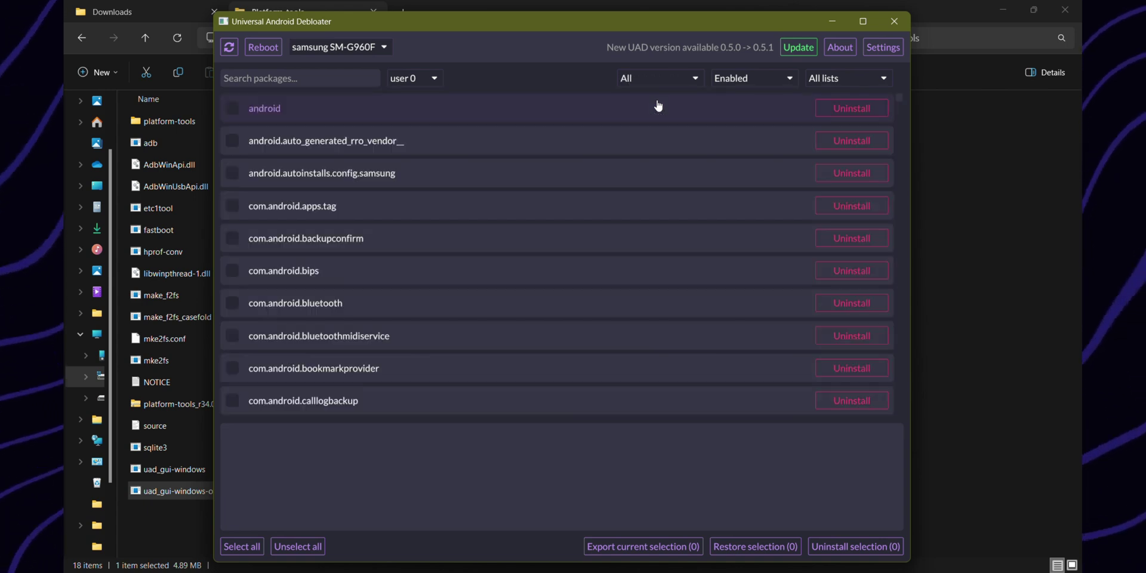
scroll(556, 219, down, 15)
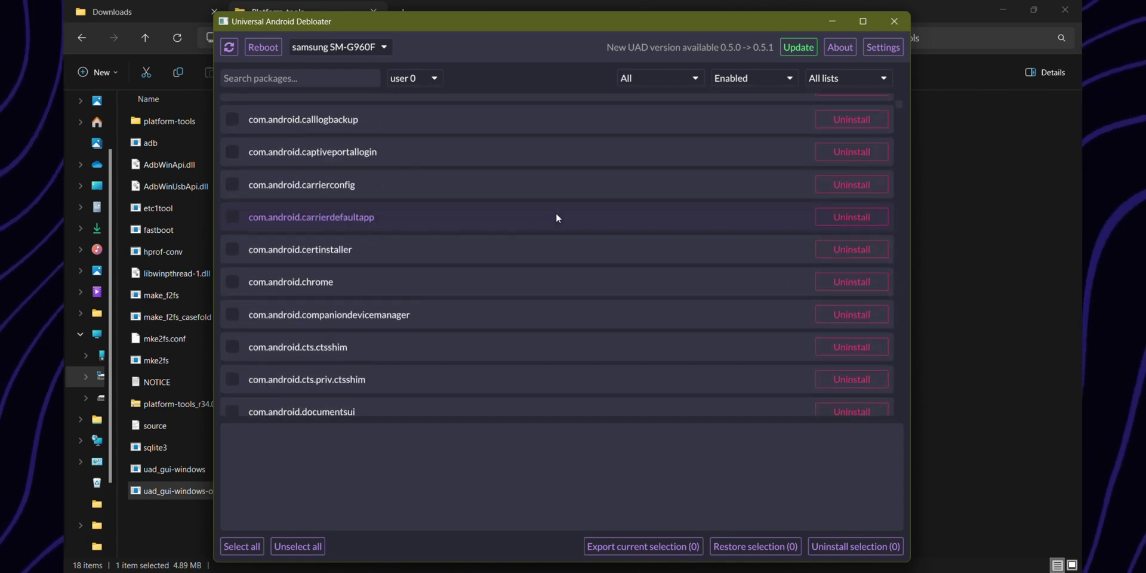
scroll(556, 218, down, 6)
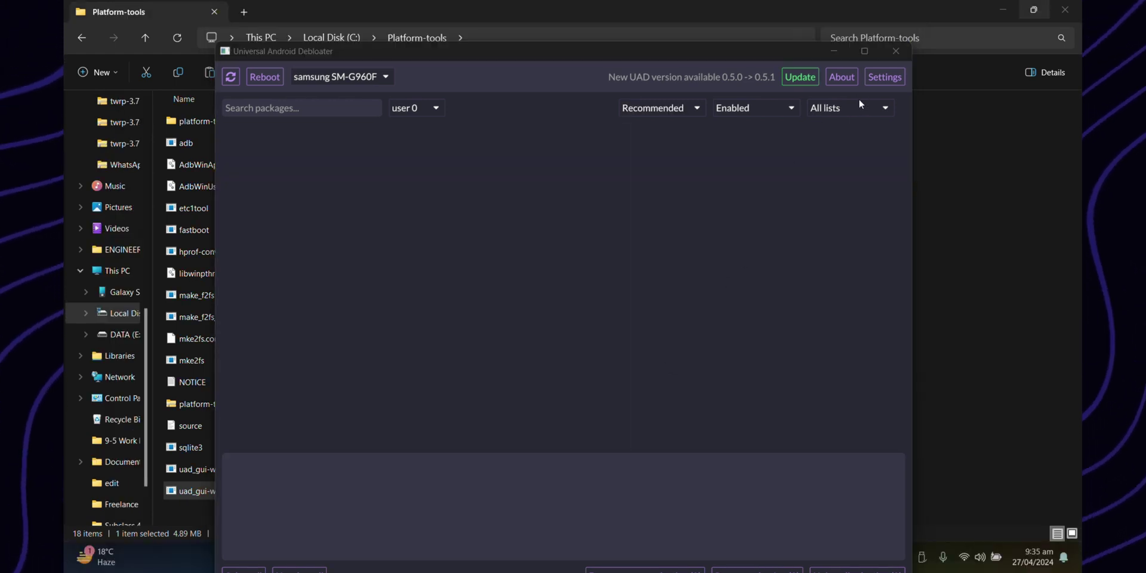
click(857, 107)
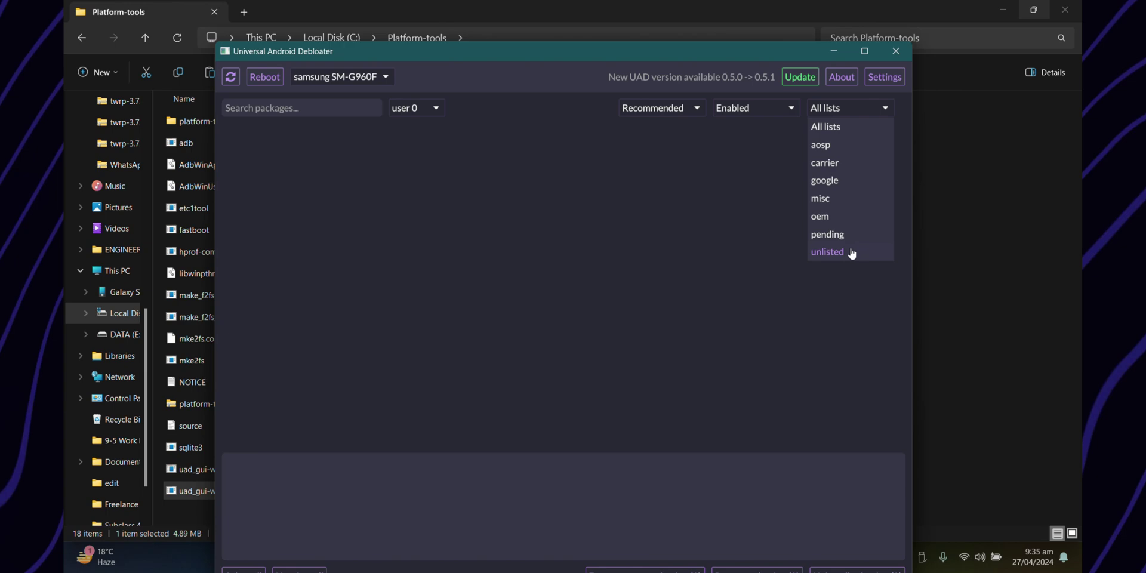
click(758, 223)
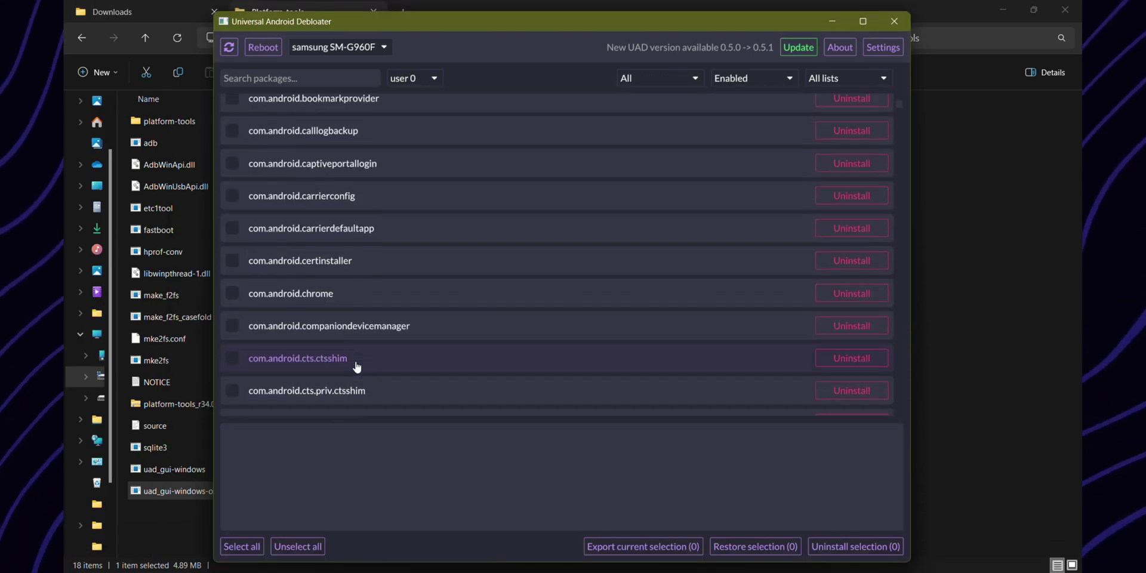
scroll(355, 361, down, 2)
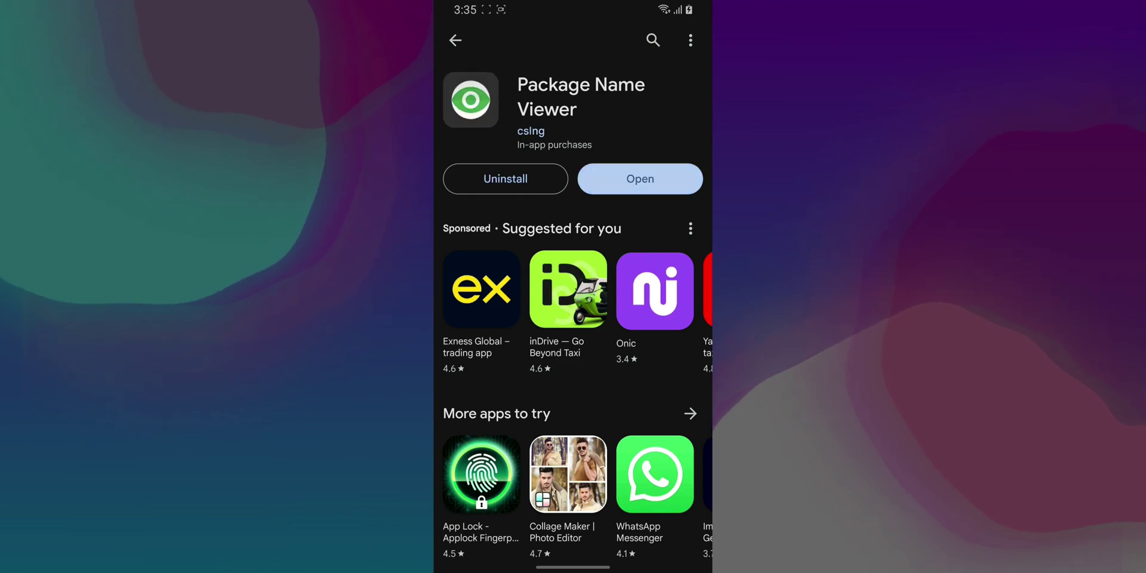
Step: Launch Package Name Viewer to see user apps with their package names
click(640, 179)
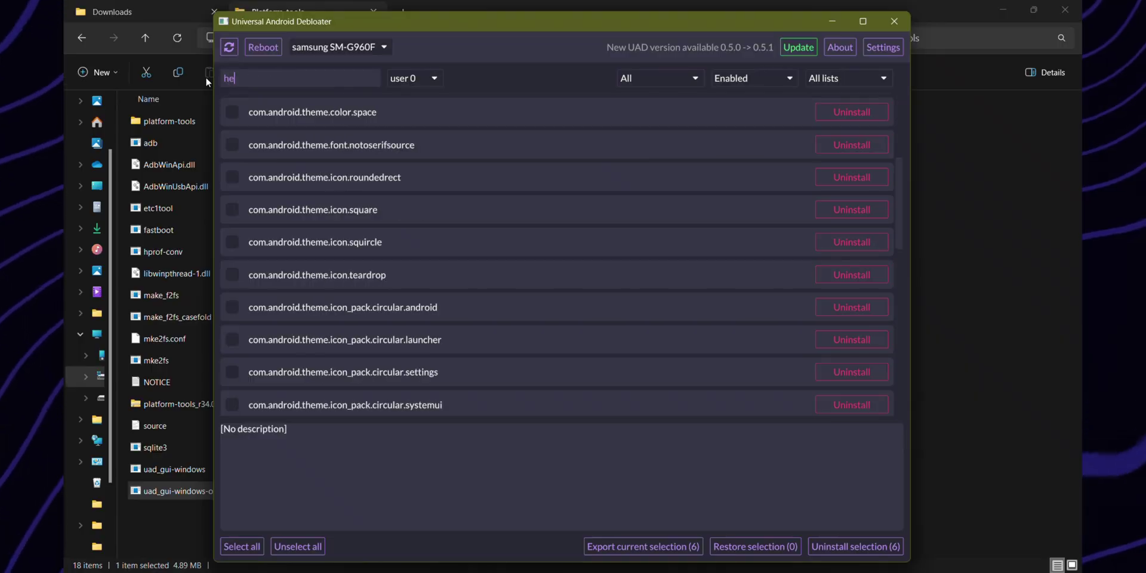
Step: Tick com.sec.android.service.health, gametools and app.tips via search, then uninstall the selection
text(al)
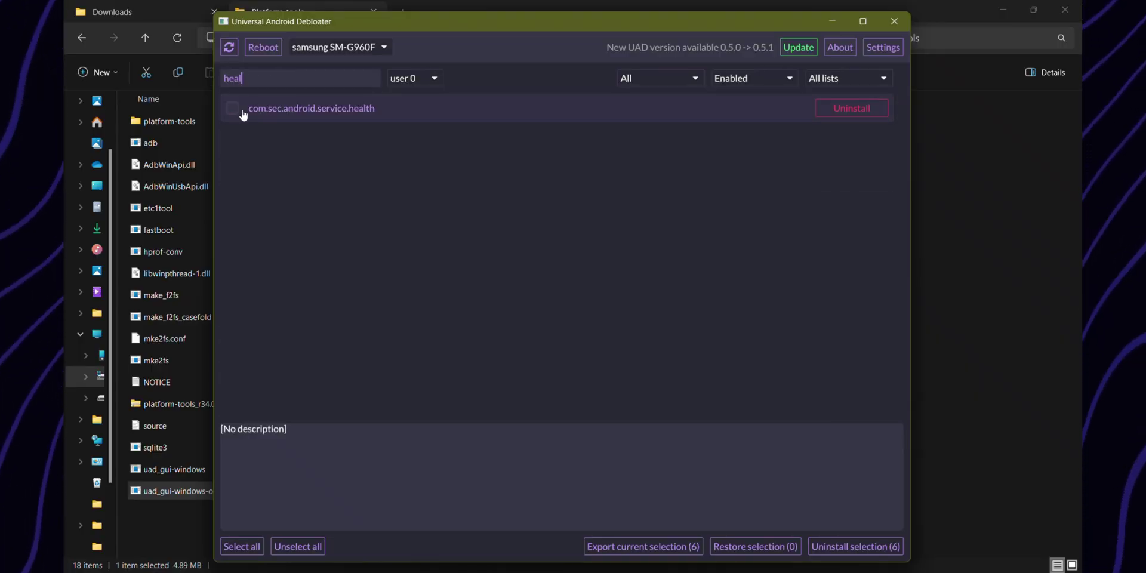
click(243, 111)
double_click(252, 78)
text(game)
click(239, 142)
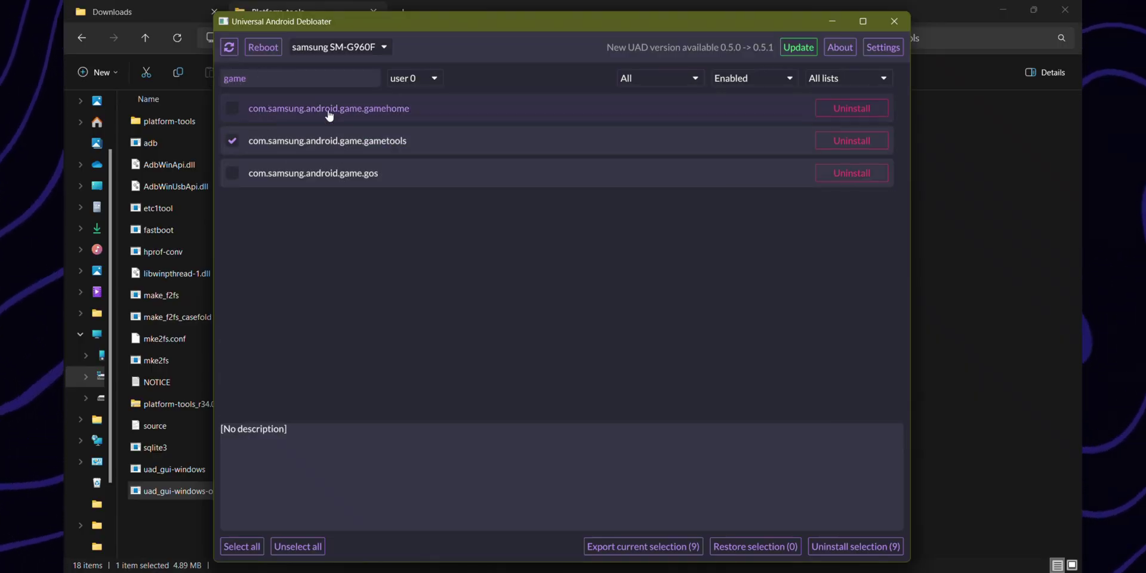
double_click(252, 78)
text(tips)
click(242, 115)
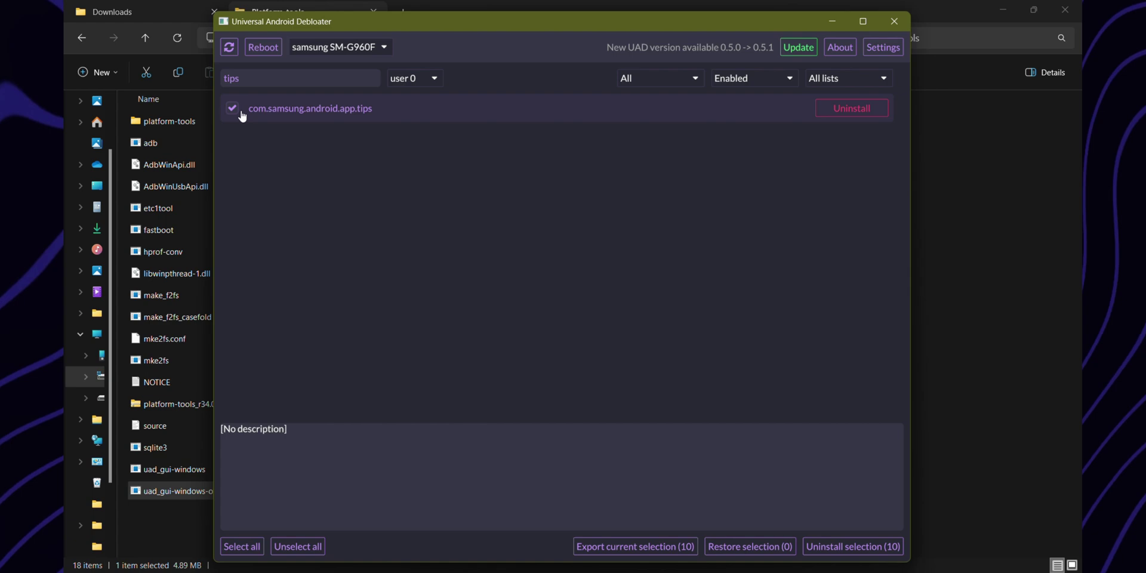
click(853, 547)
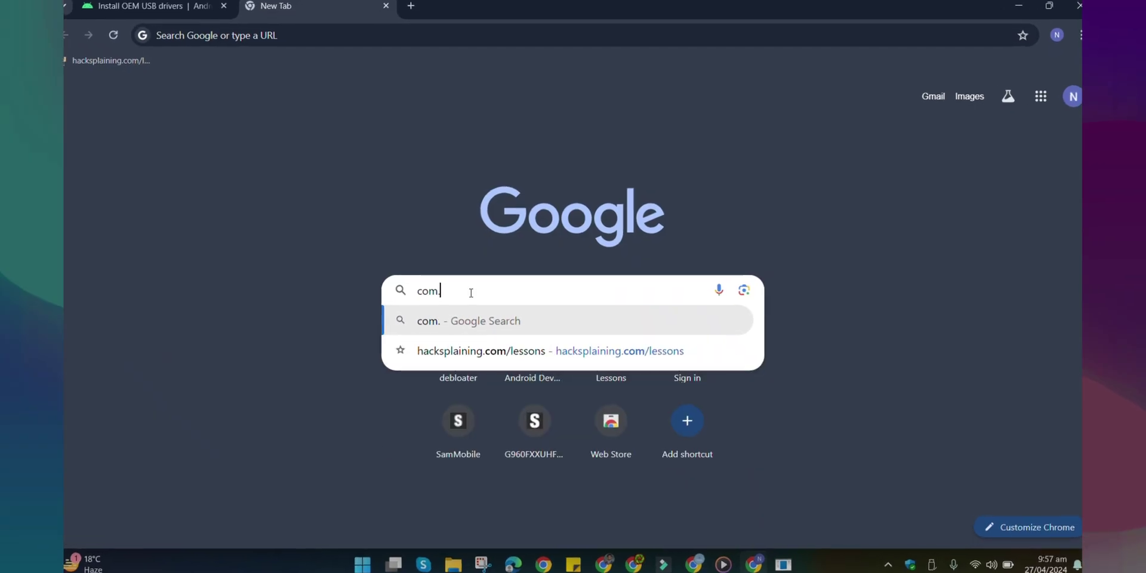
Step: Search Google in Chrome for the Samsung package name 'samsung.android.lool'
text(samsun)
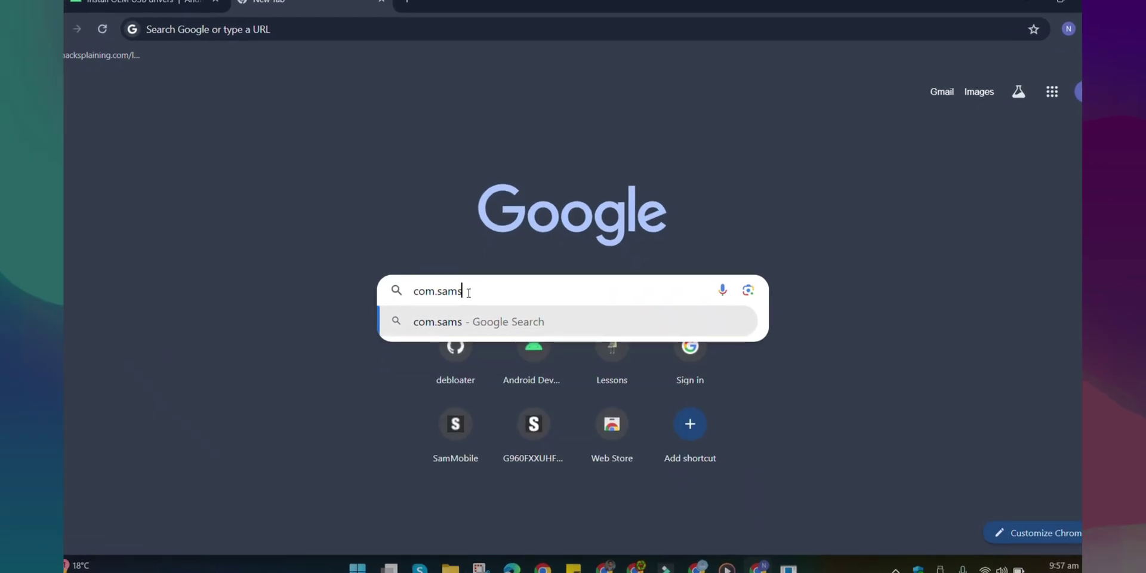
text(g.a)
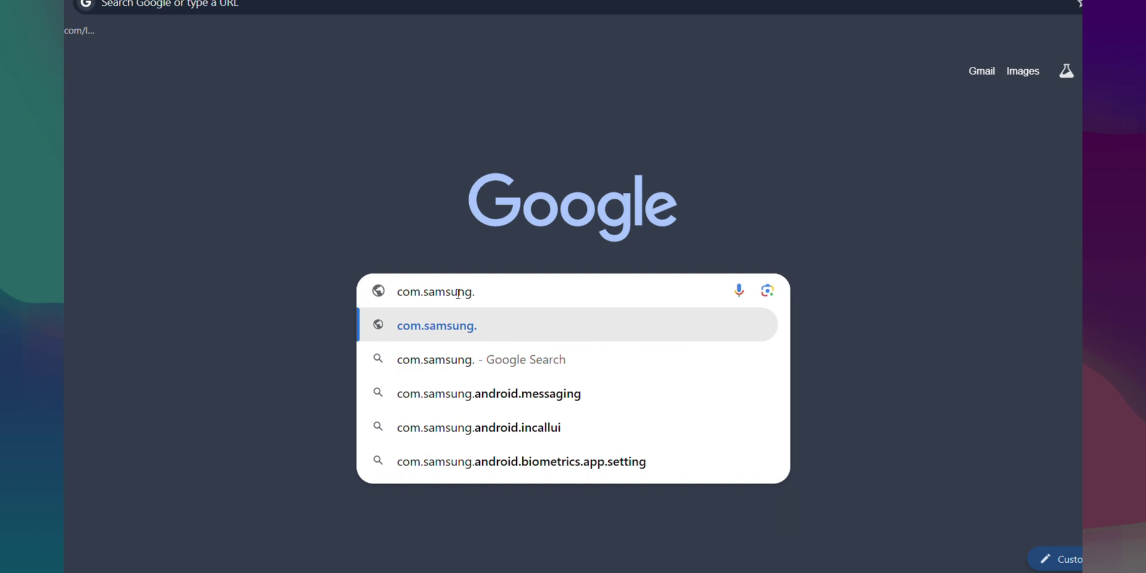
text(ndroid)
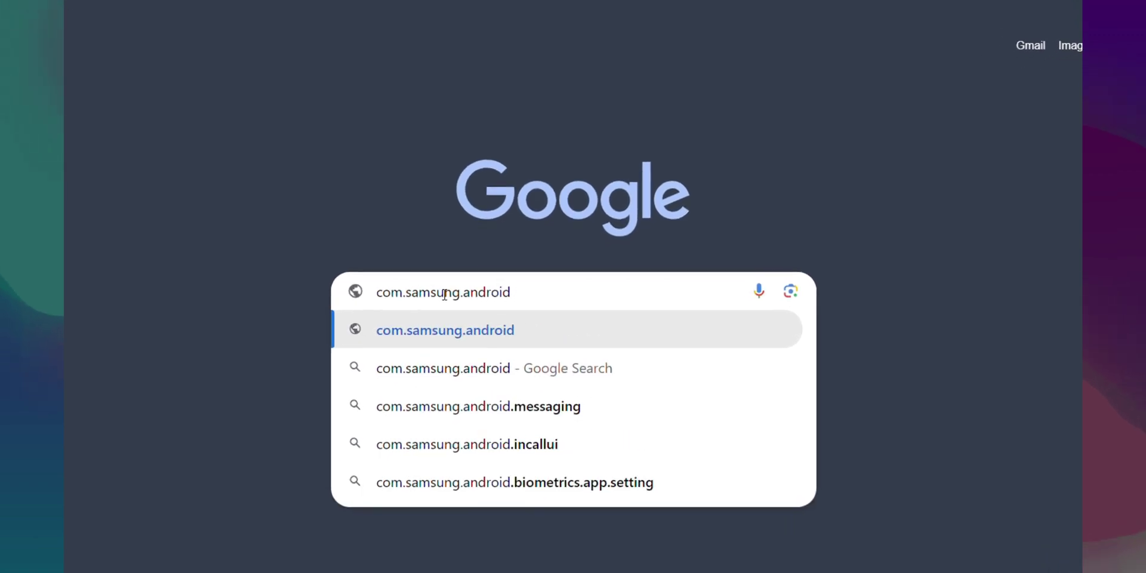
text(.lool)
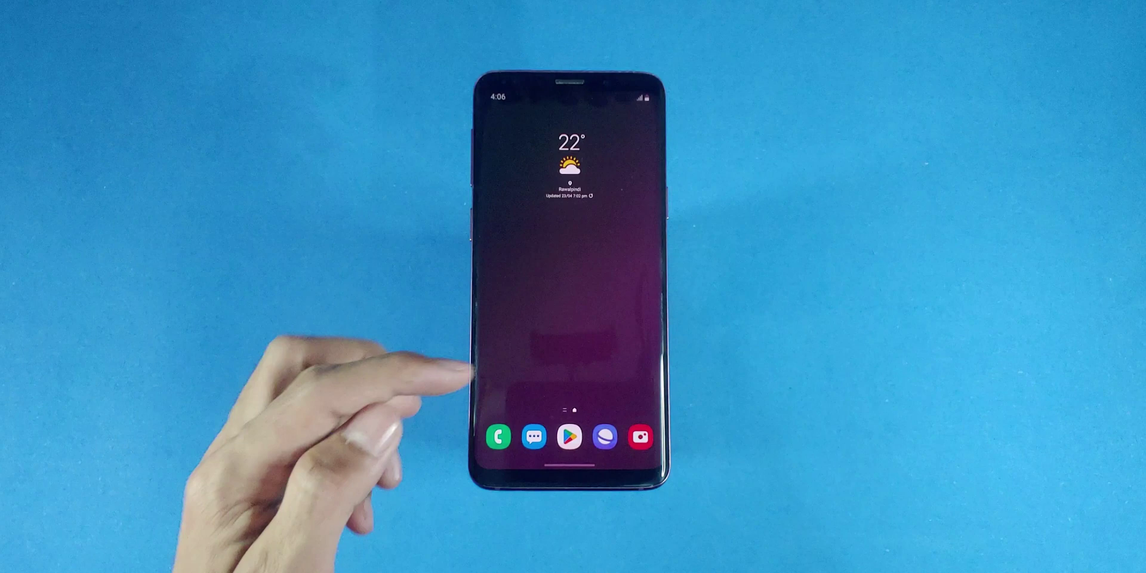
Step: Browse the Samsung and Google folders, ending in Microsoft Apps with Word, Excel, PowerPoint, OneDrive and LinkedIn
drag(519, 333, 519, 197)
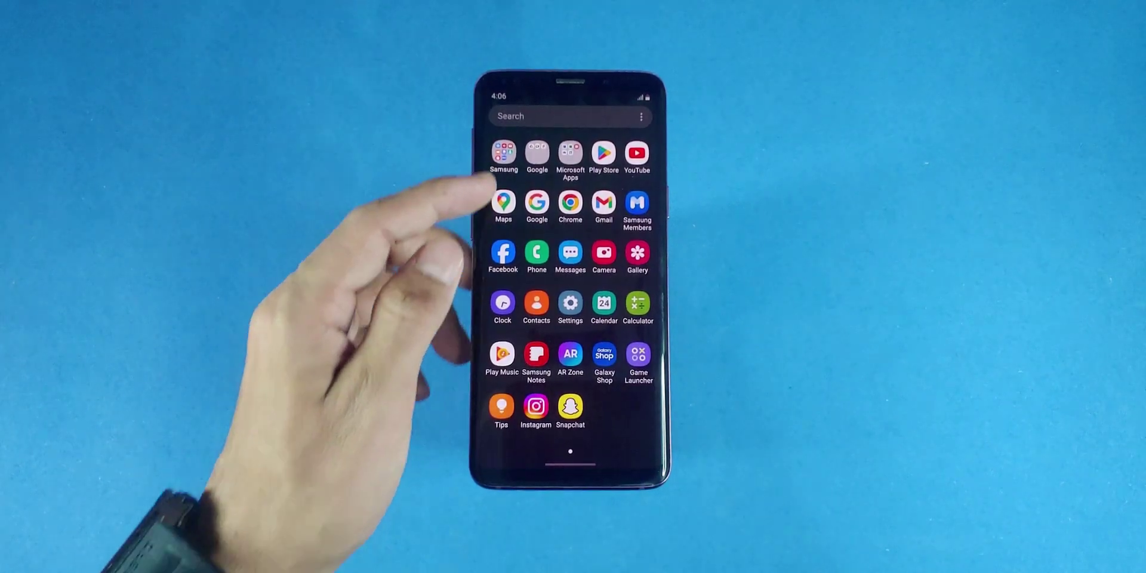
click(503, 152)
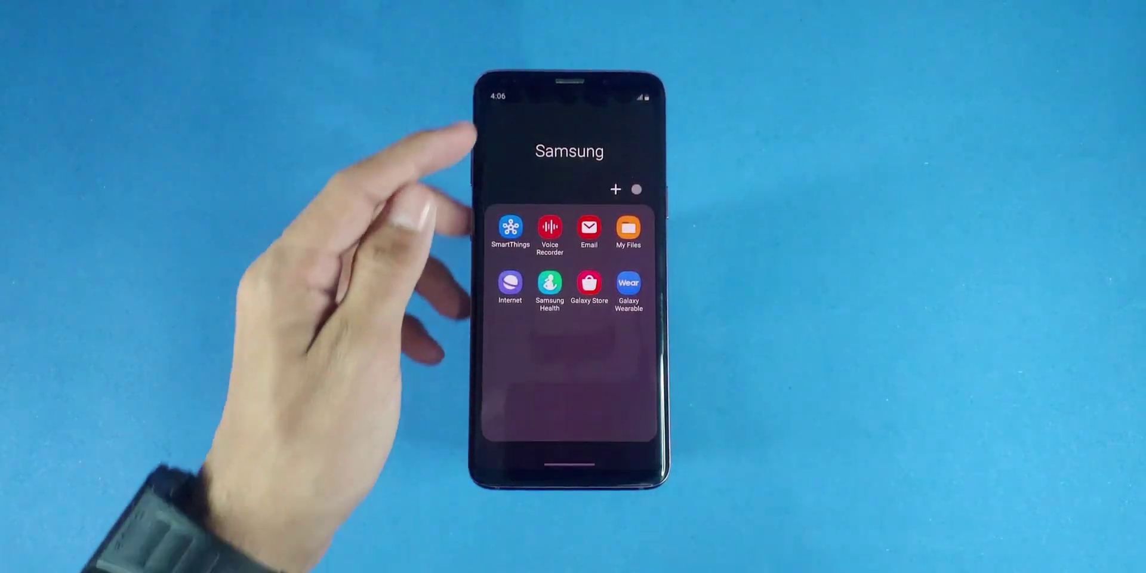
click(481, 107)
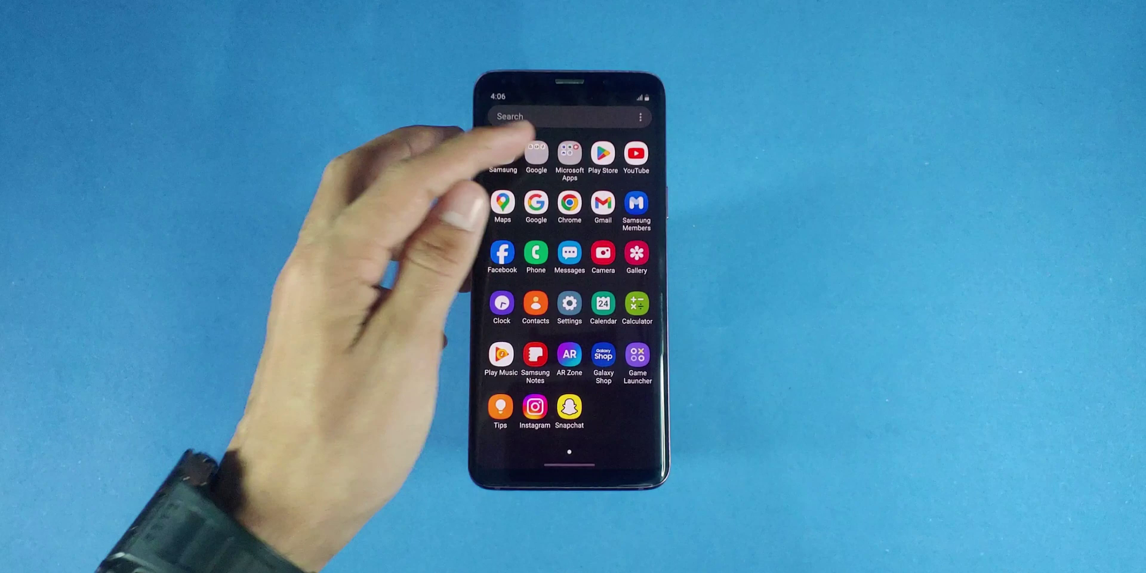
click(537, 157)
click(486, 117)
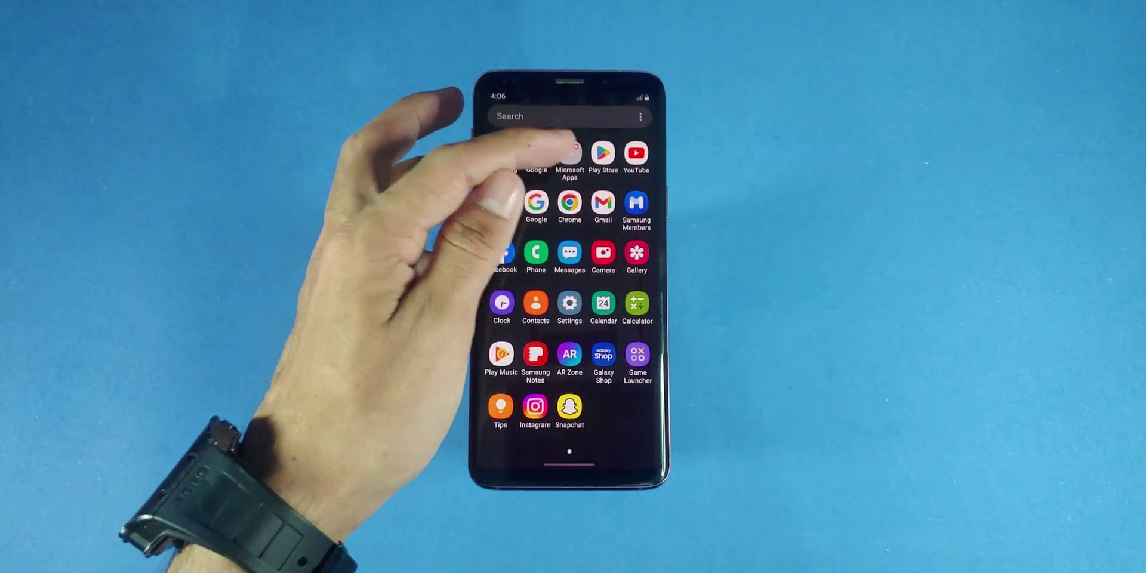
click(570, 154)
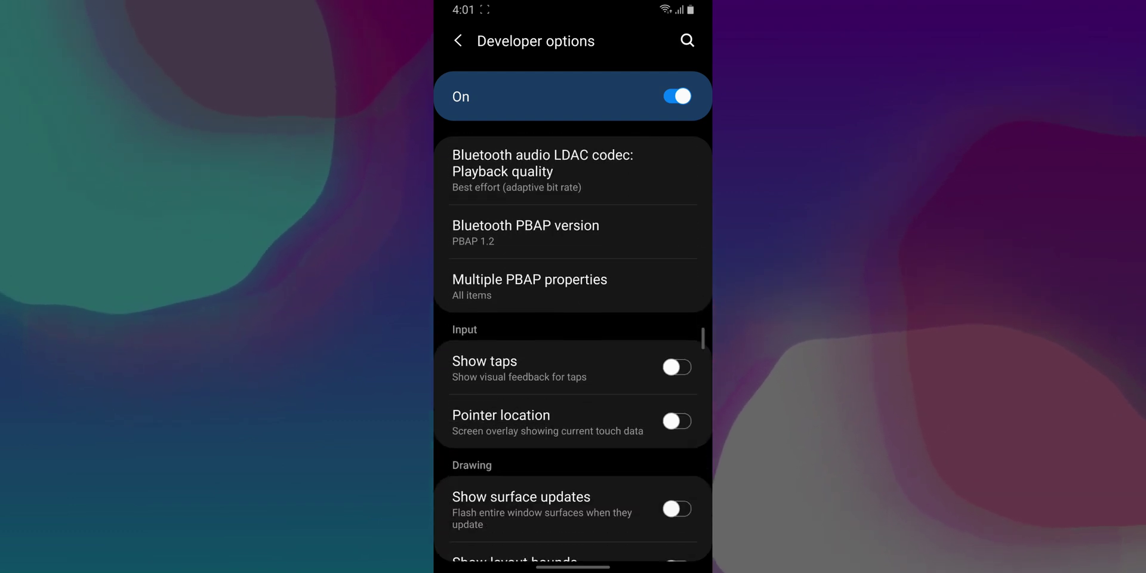
Step: Set window, transition and animator duration scales all to .5x, then return to the home screen
scroll(573, 334, down, 5)
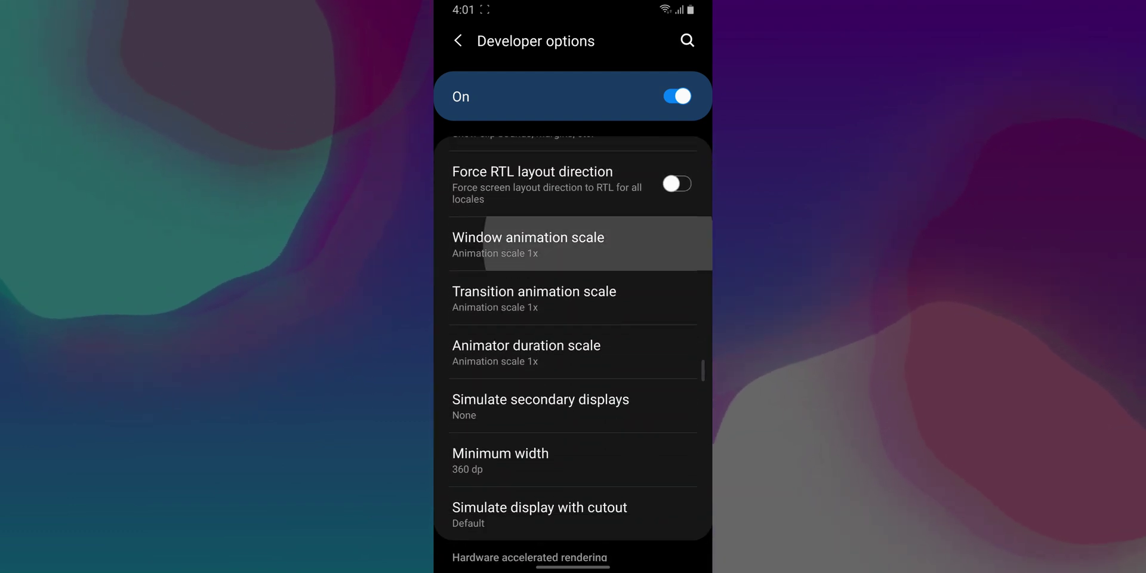
click(573, 244)
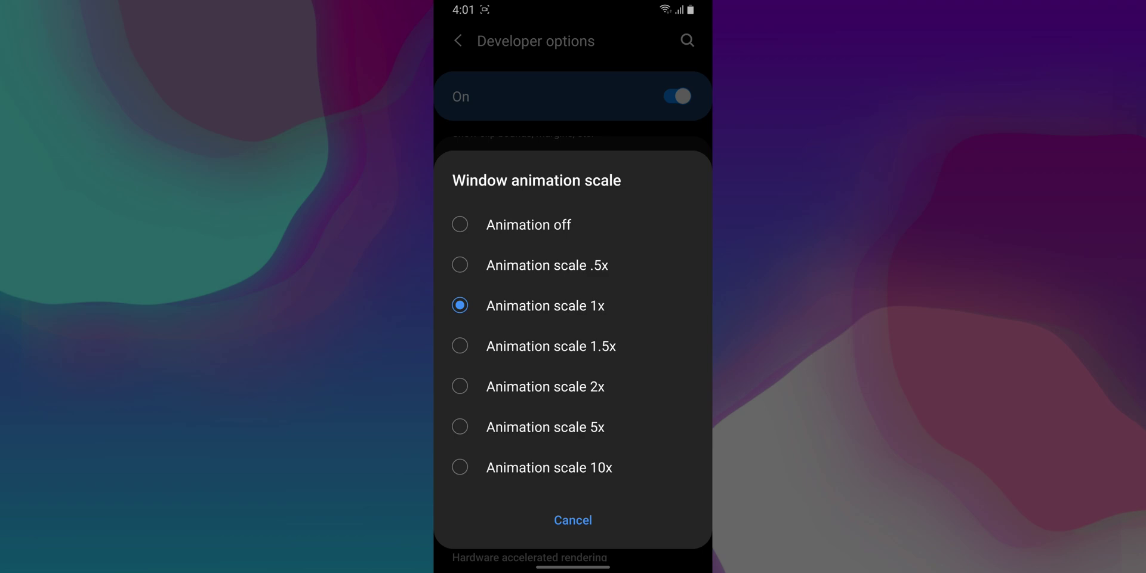
click(547, 265)
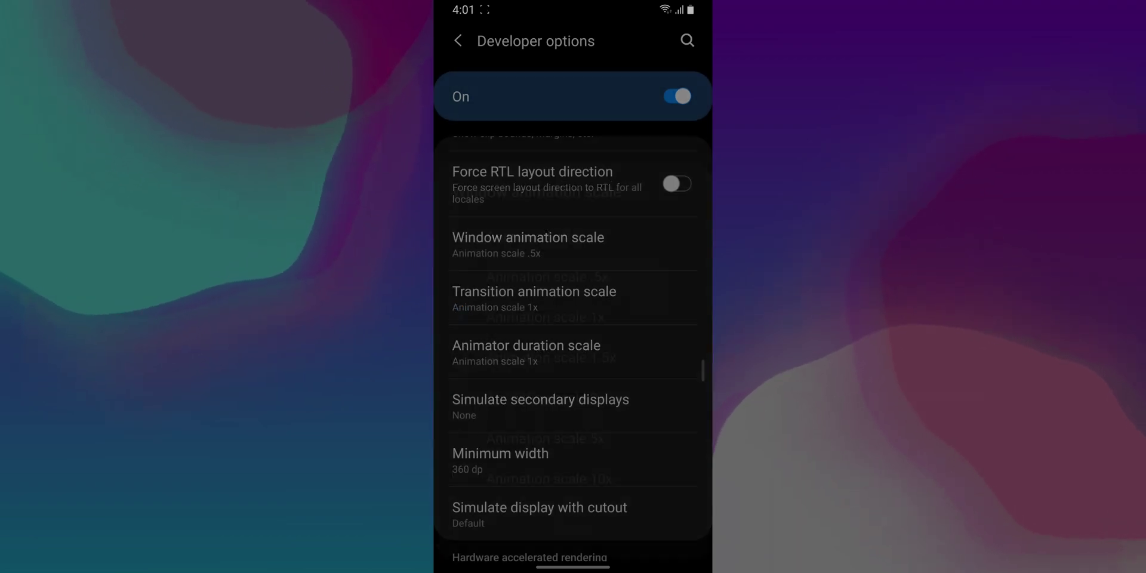
click(537, 289)
click(547, 265)
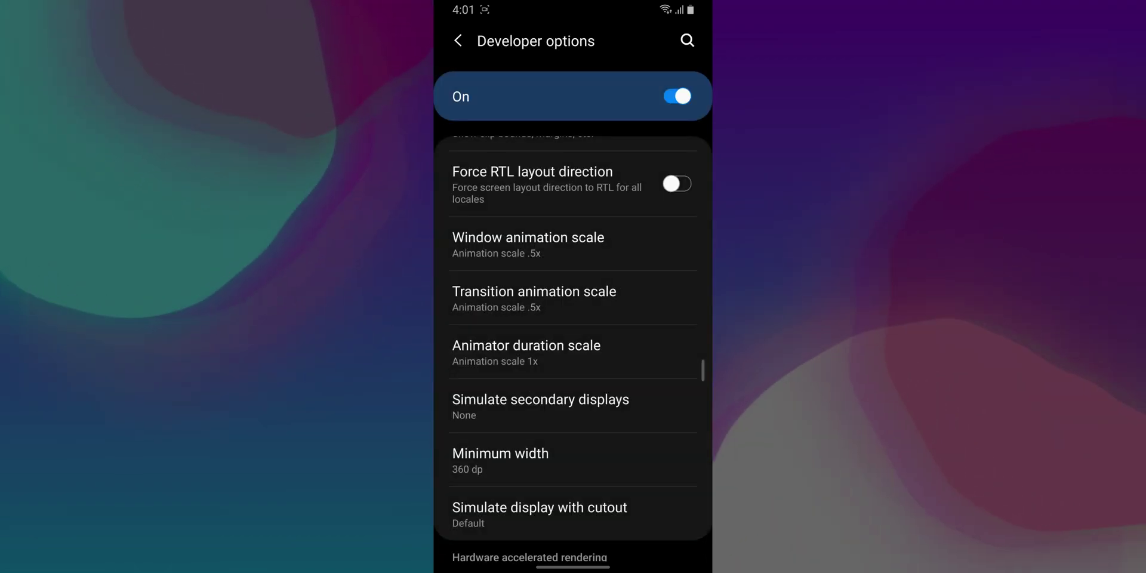
click(526, 352)
click(547, 265)
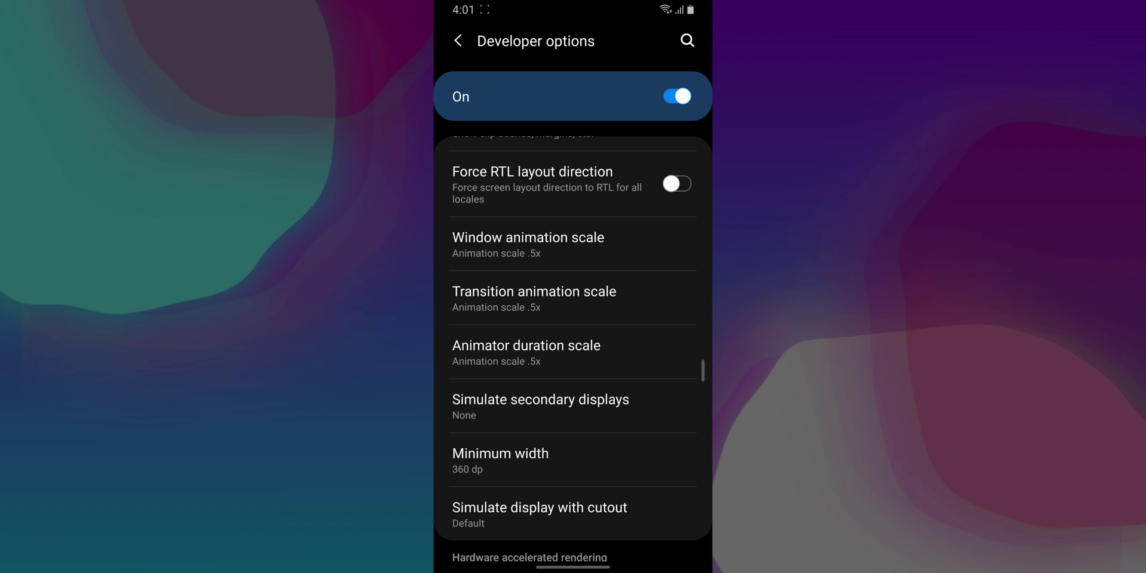
drag(573, 566, 573, 418)
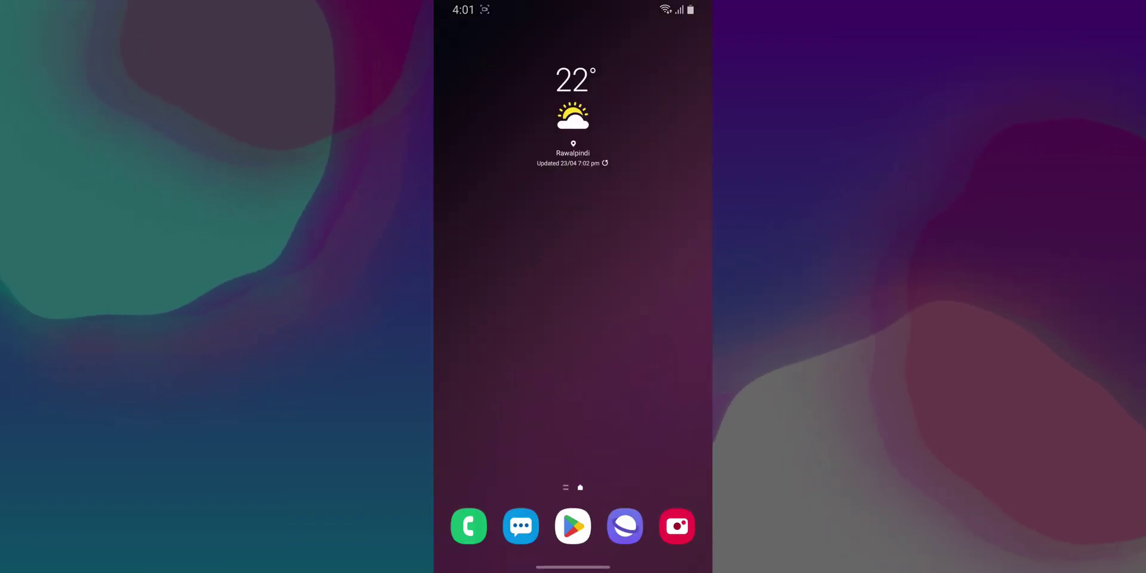
Step: Reopen Developer options from Recents, then open the Samsung folder showing SmartThings, Email and My Files
drag(573, 565, 573, 388)
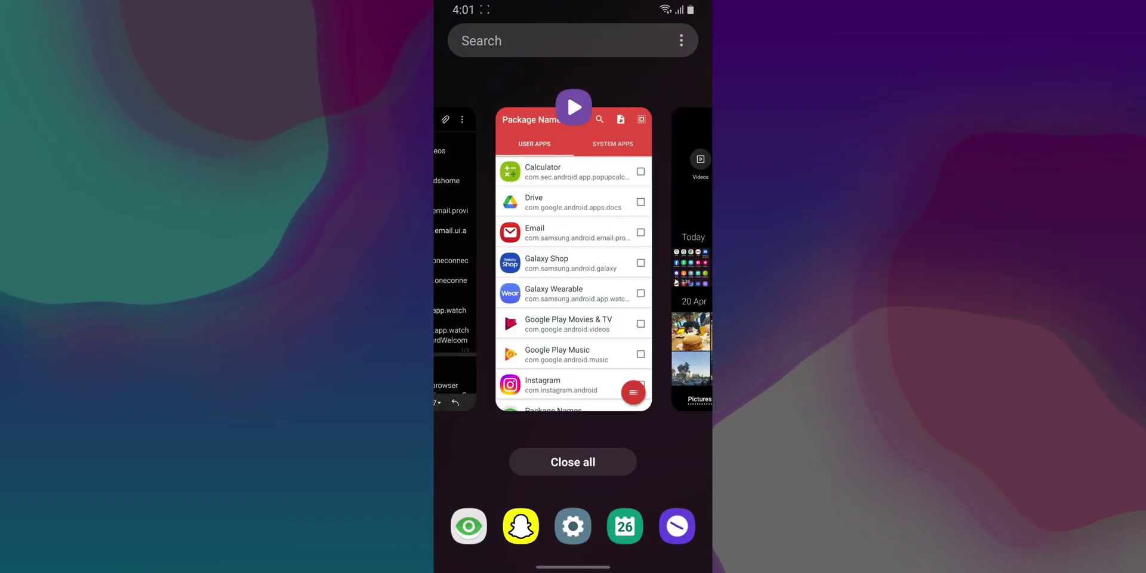
drag(657, 257, 466, 256)
click(573, 257)
drag(573, 566, 573, 209)
click(468, 97)
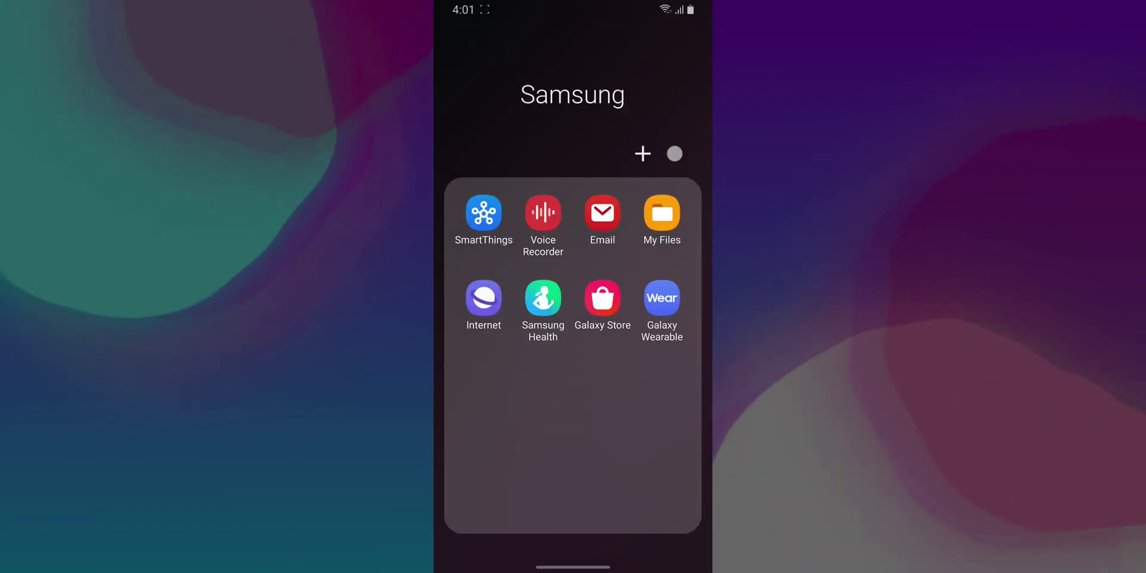